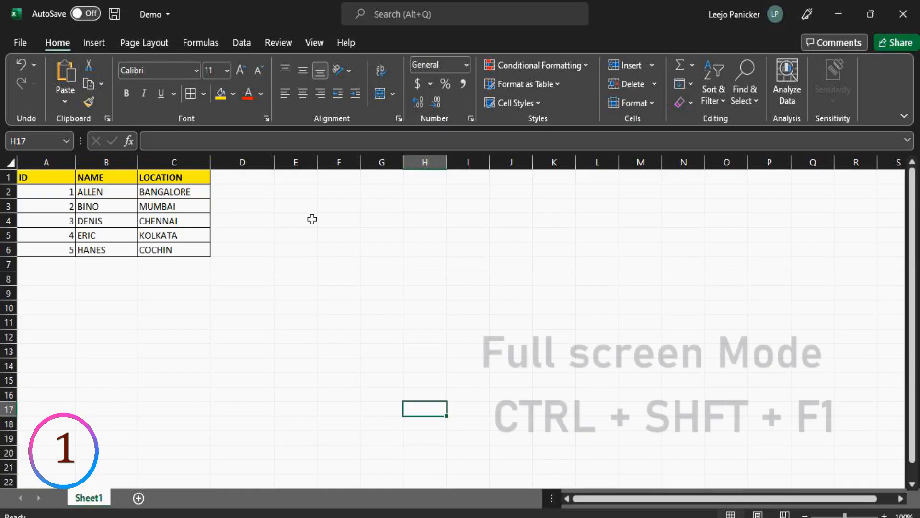
# - Switch the workbook to full-screen view and select all cells, using Ctrl+A and the Select All corner
pyautogui.hotkey('ctrl', 'shift', 'F1')
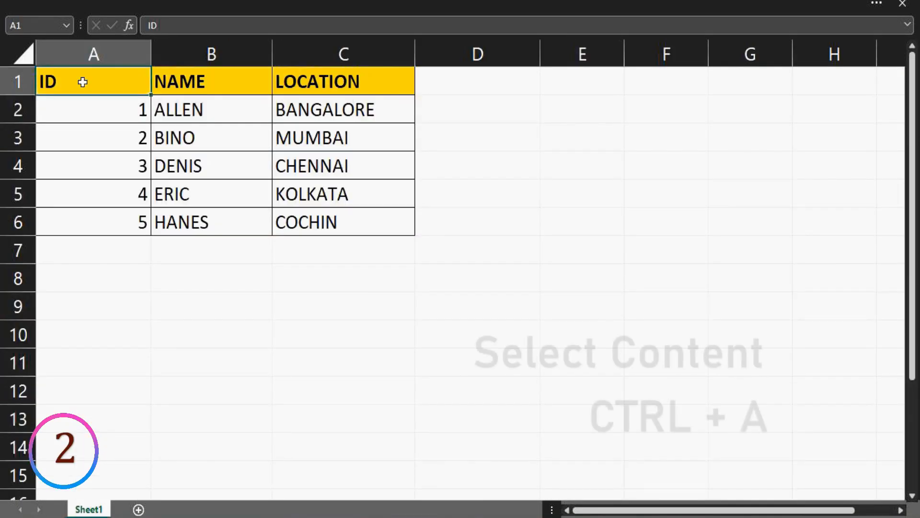
pyautogui.hotkey('ctrl', 'a')
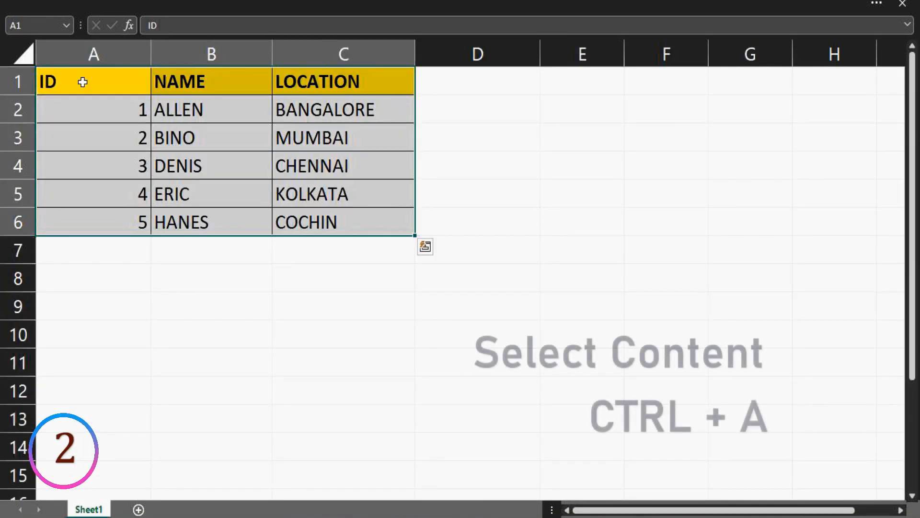
pyautogui.hotkey('ctrl', 'a')
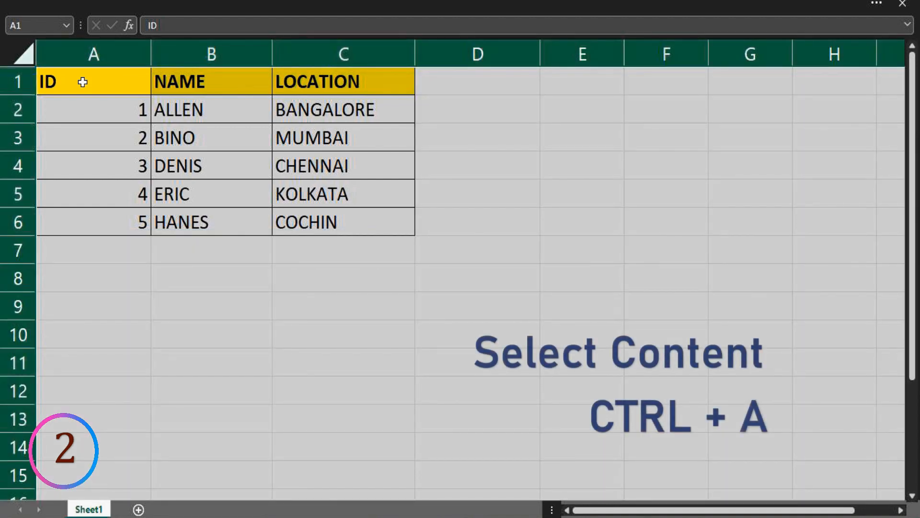
pyautogui.click(83, 83)
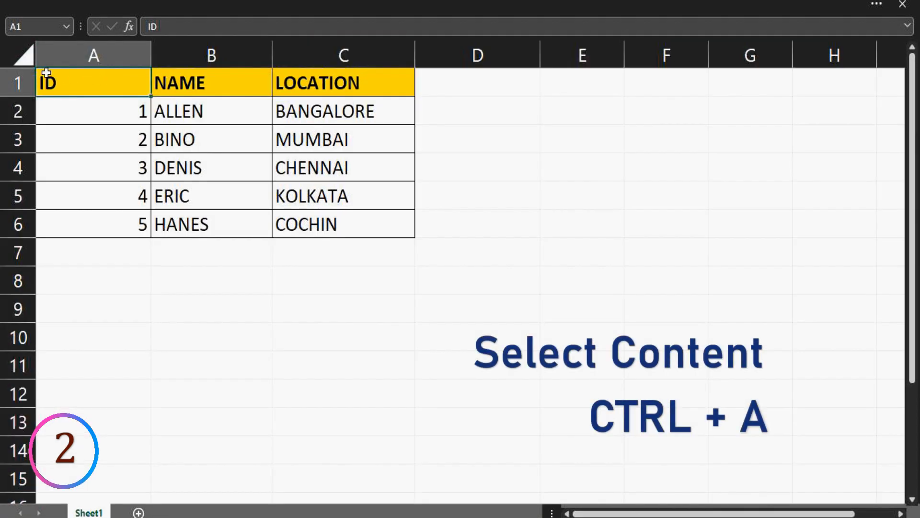
pyautogui.click(23, 61)
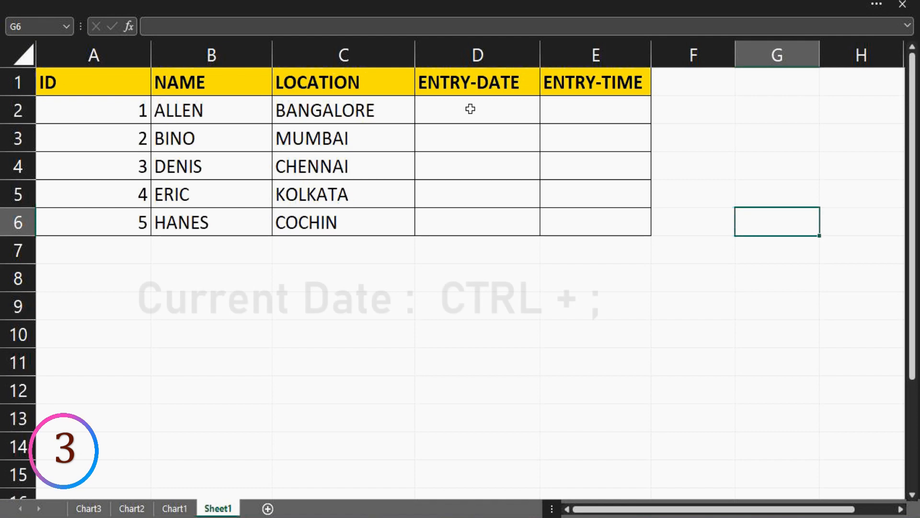
# - Stamp today's date 1/16/2022 into D2 and the current time 6:54 AM into E2
pyautogui.click(470, 109)
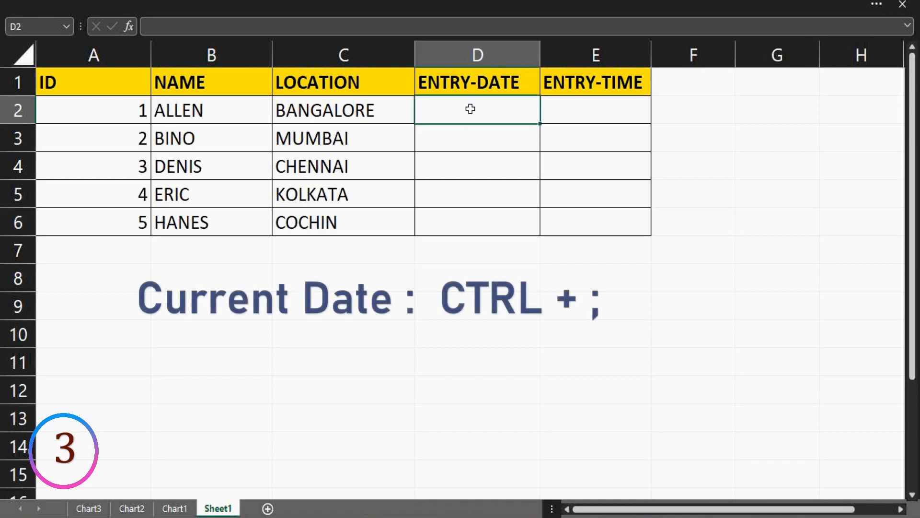
pyautogui.hotkey('ctrl', ';')
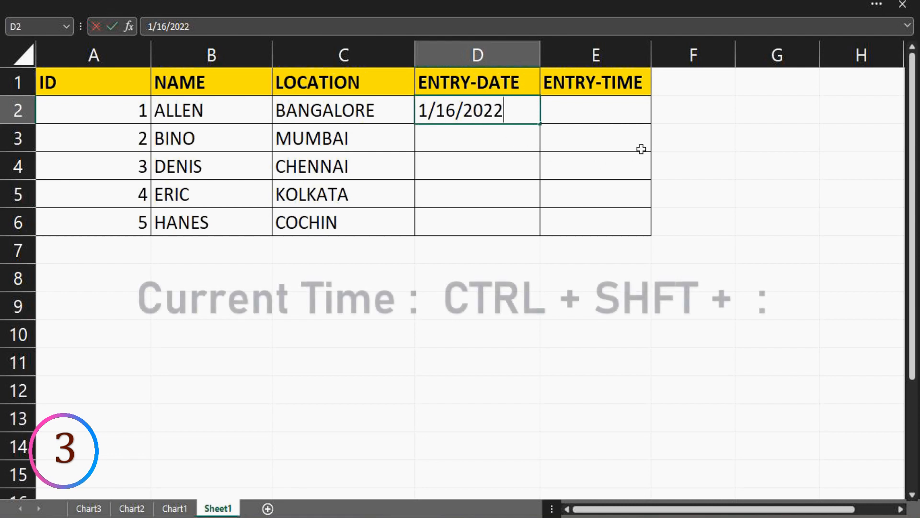
pyautogui.click(611, 114)
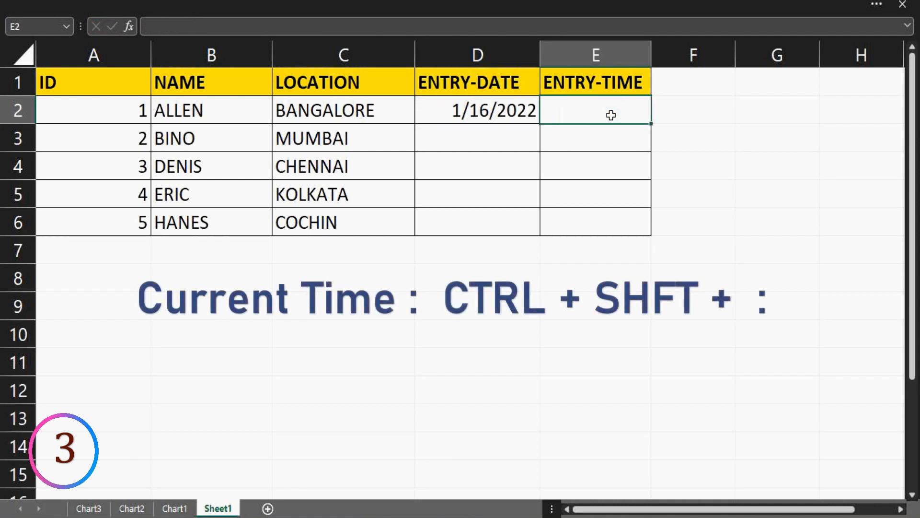
pyautogui.hotkey('ctrl', 'shift', ':')
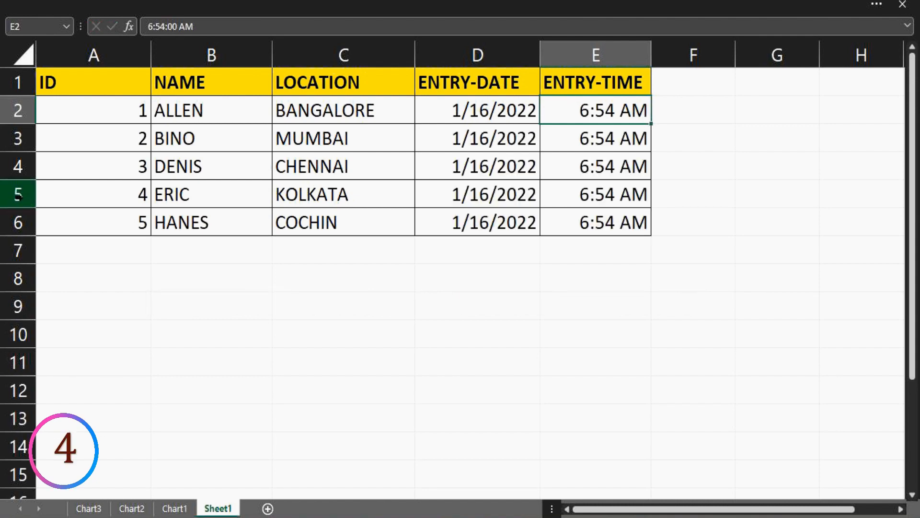
pyautogui.hotkey('shift', 'space')
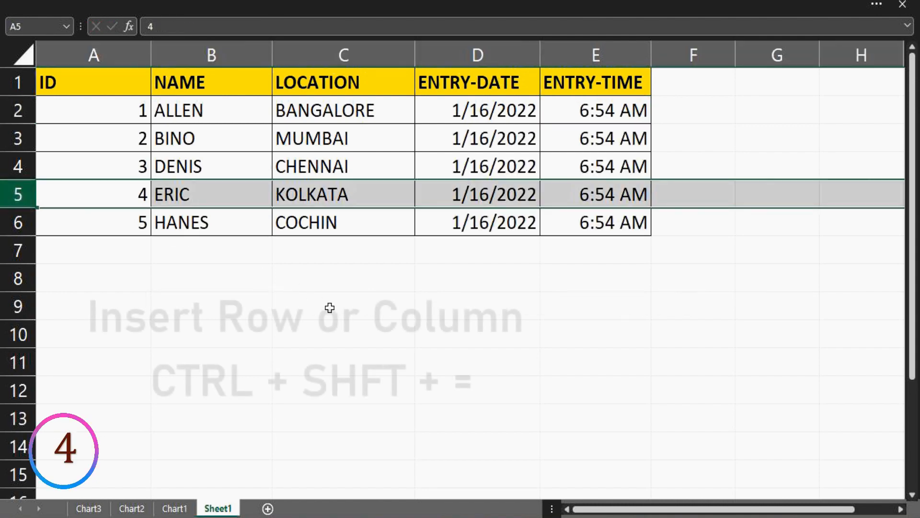
pyautogui.hotkey('ctrl', 'shift', '=')
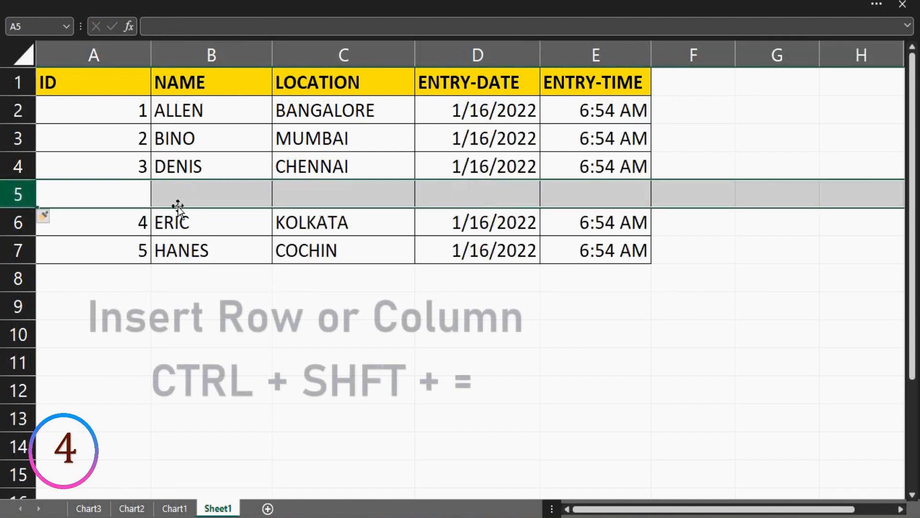
pyautogui.click(172, 189)
pyautogui.write('A')
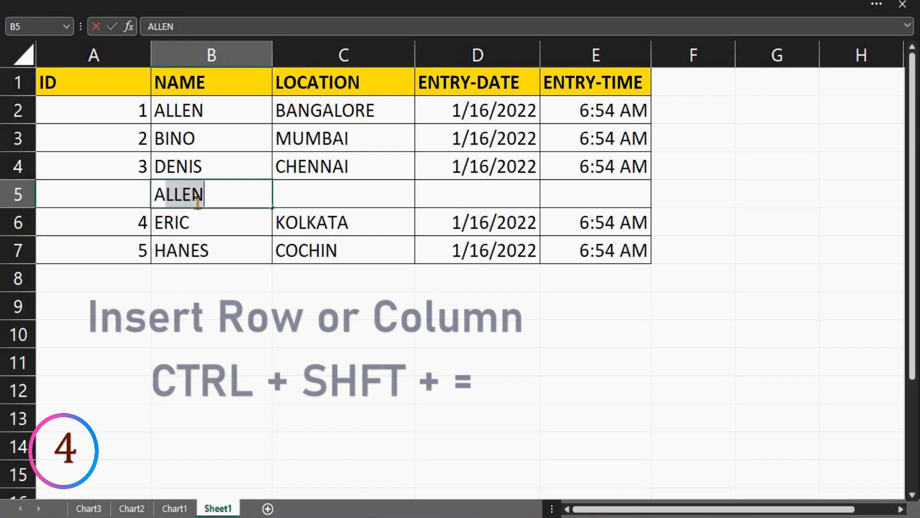
pyautogui.write('BC')
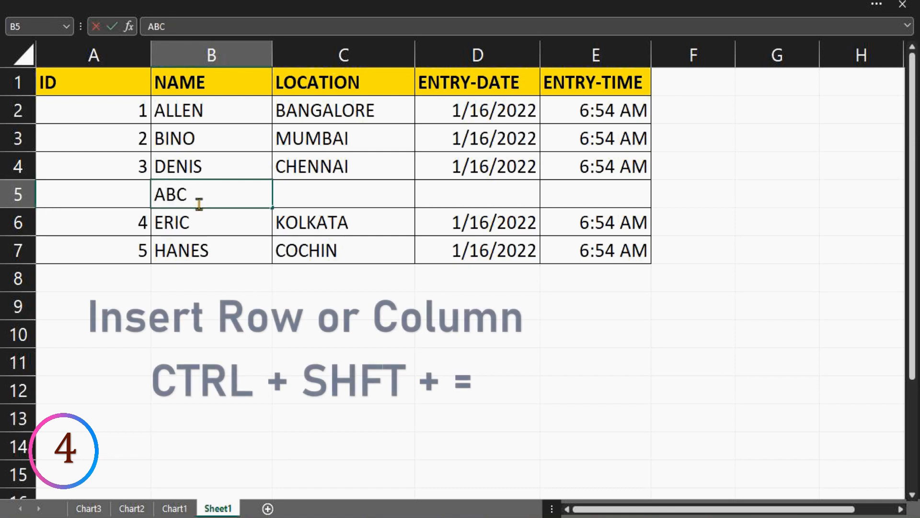
pyautogui.click(439, 44)
pyautogui.hotkey('ctrl', 'shift', '=')
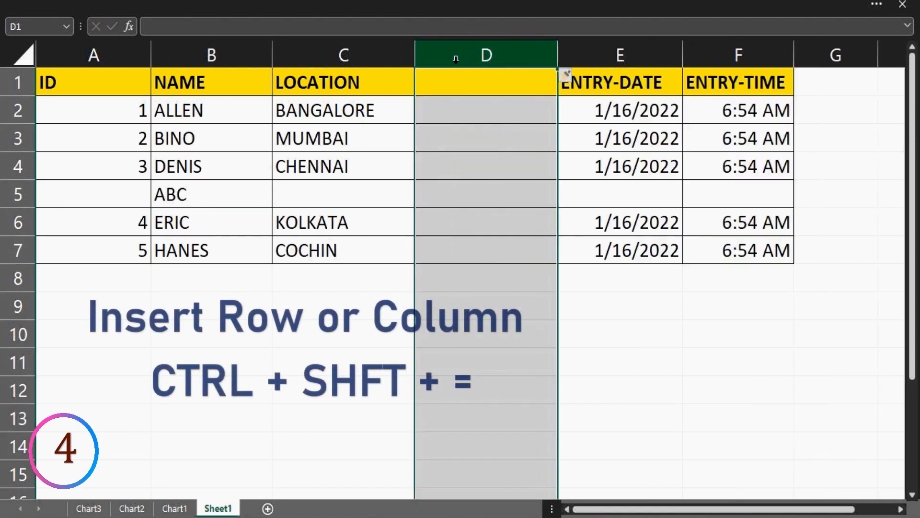
pyautogui.click(457, 83)
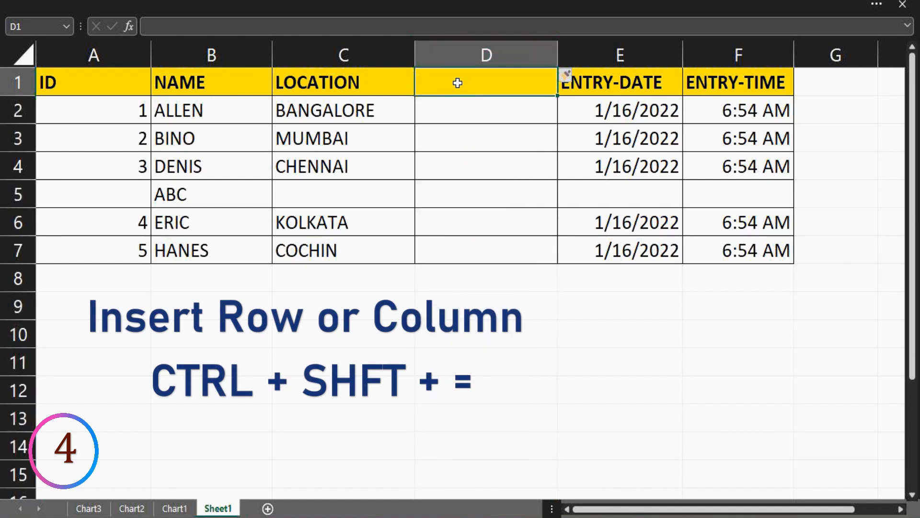
pyautogui.write('TEST')
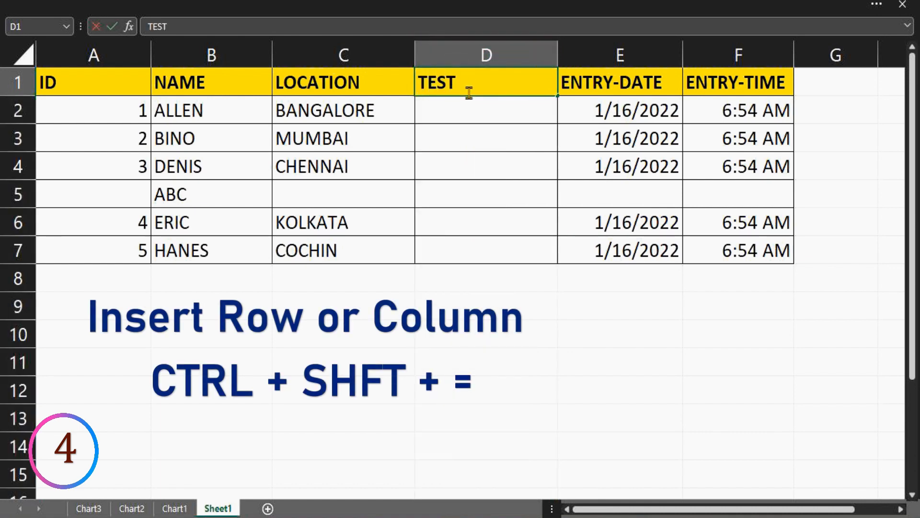
pyautogui.click(512, 317)
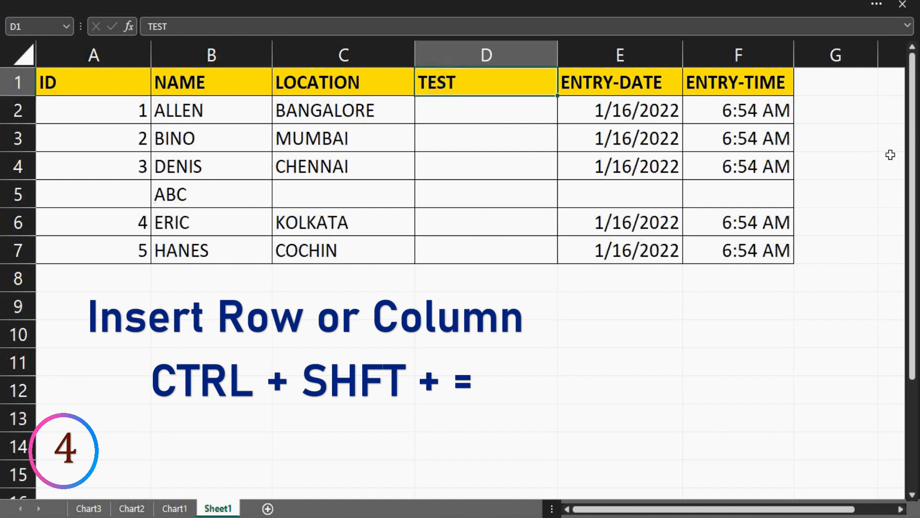
pyautogui.click(18, 195)
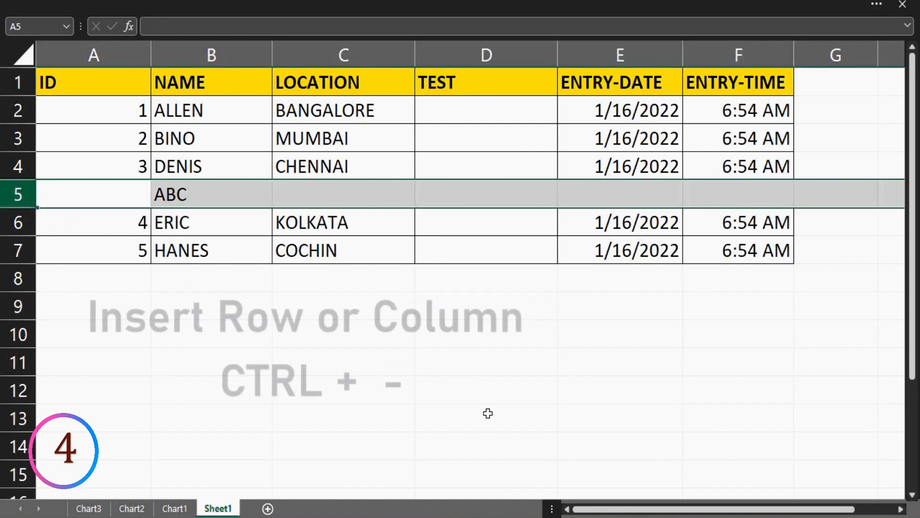
pyautogui.hotkey('ctrl', '-')
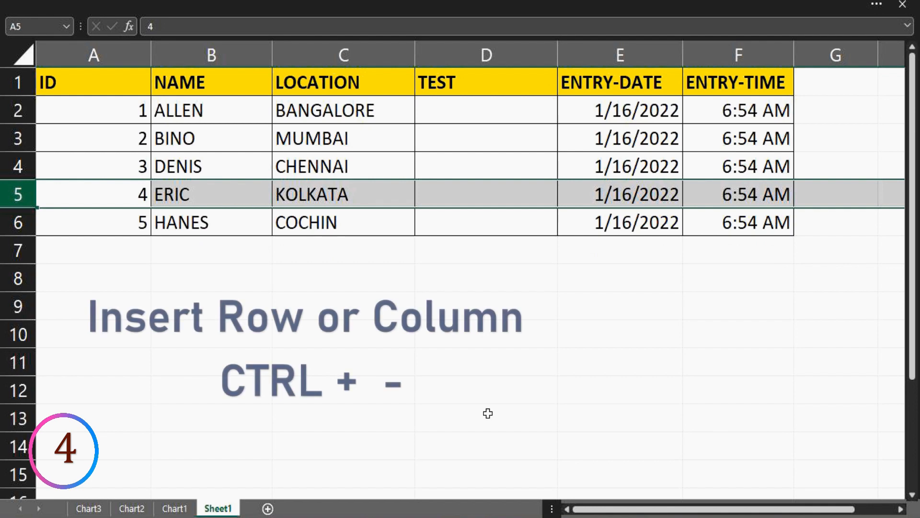
pyautogui.click(498, 45)
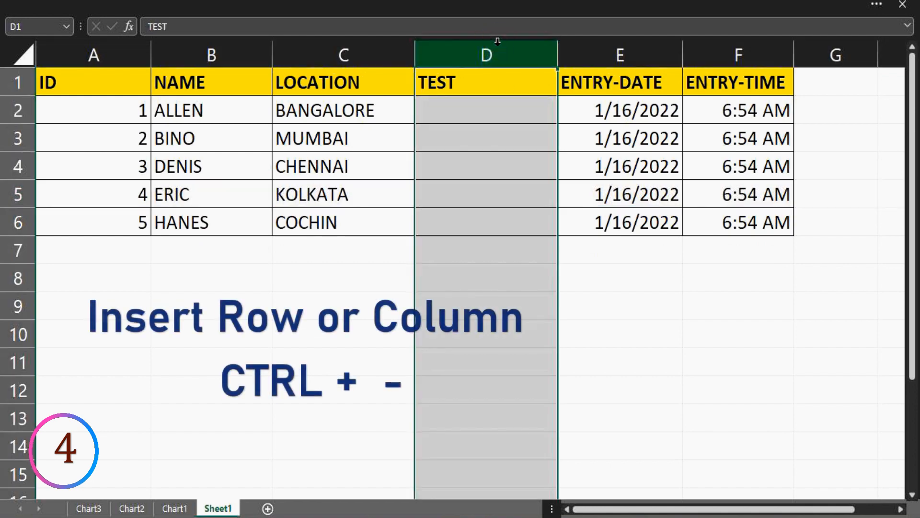
pyautogui.hotkey('ctrl', '-')
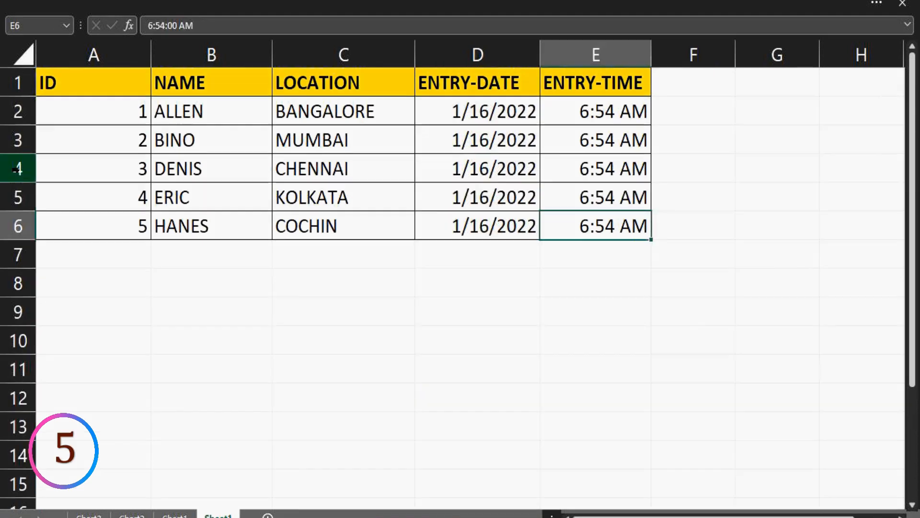
pyautogui.click(17, 168)
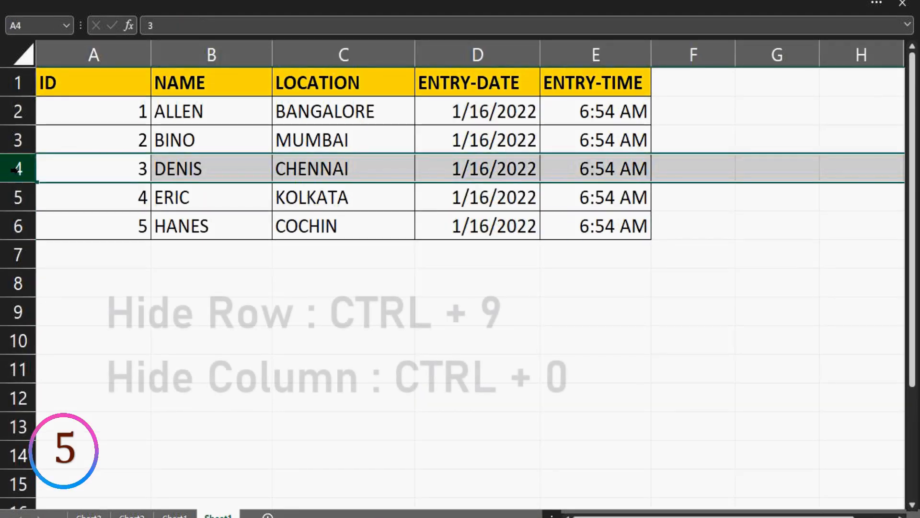
pyautogui.hotkey('ctrl', '9')
pyautogui.click(625, 55)
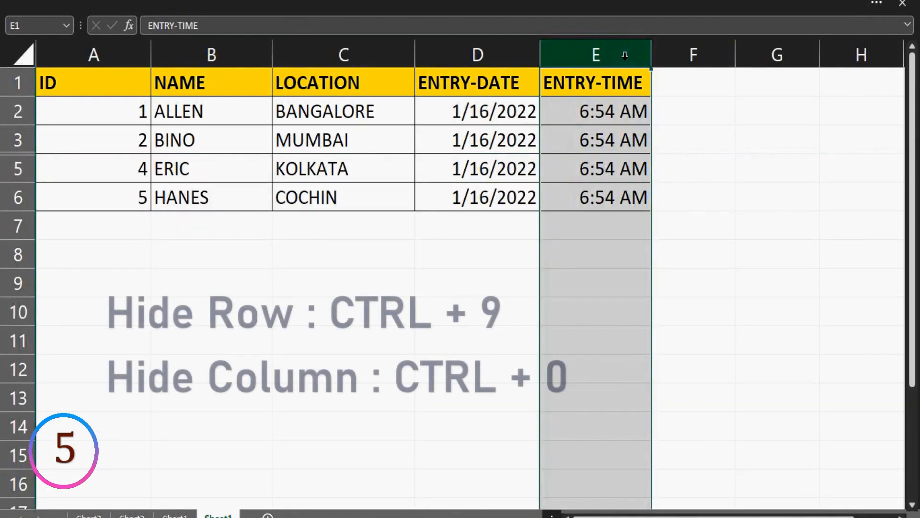
pyautogui.hotkey('ctrl', '0')
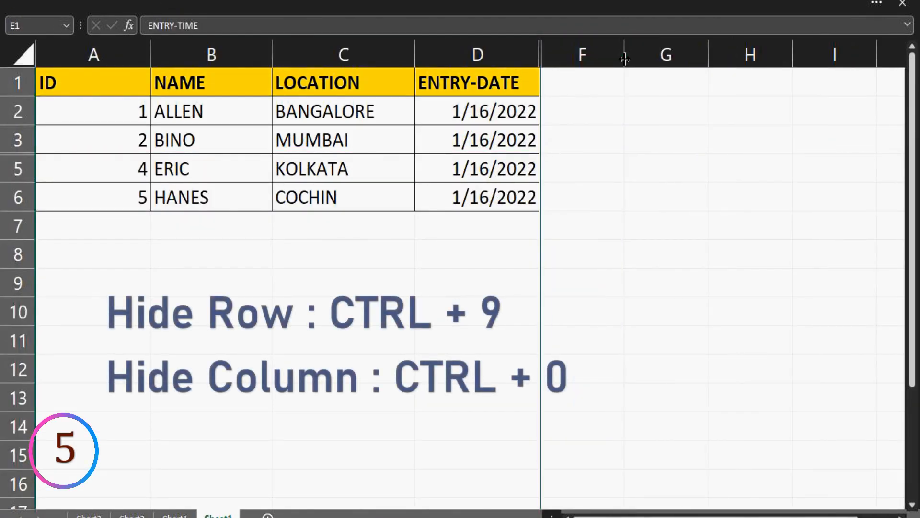
pyautogui.moveTo(542, 55); pyautogui.dragTo(658, 55)
pyautogui.moveTo(18, 155); pyautogui.dragTo(19, 185)
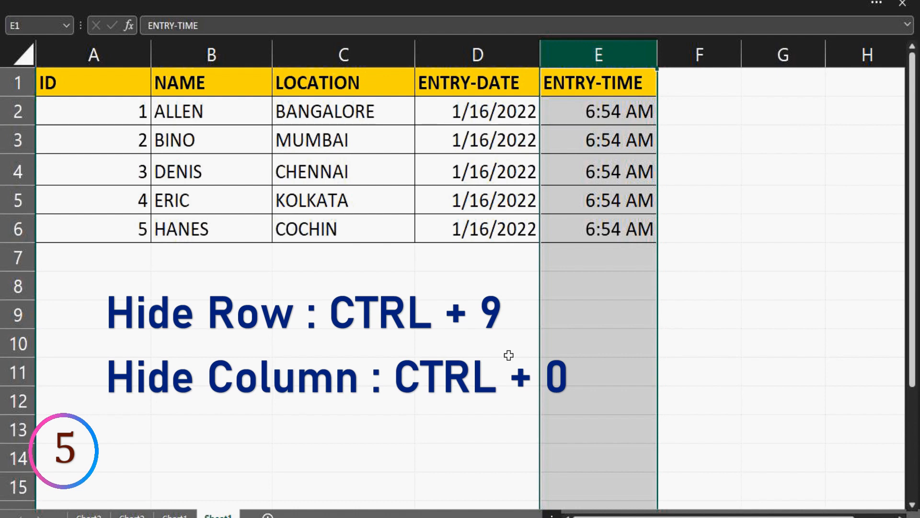
pyautogui.click(232, 173)
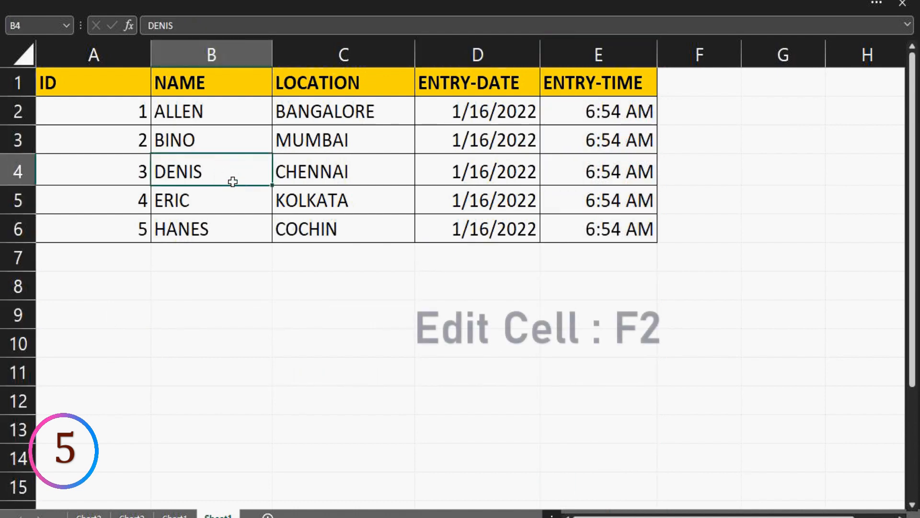
pyautogui.press('F2')
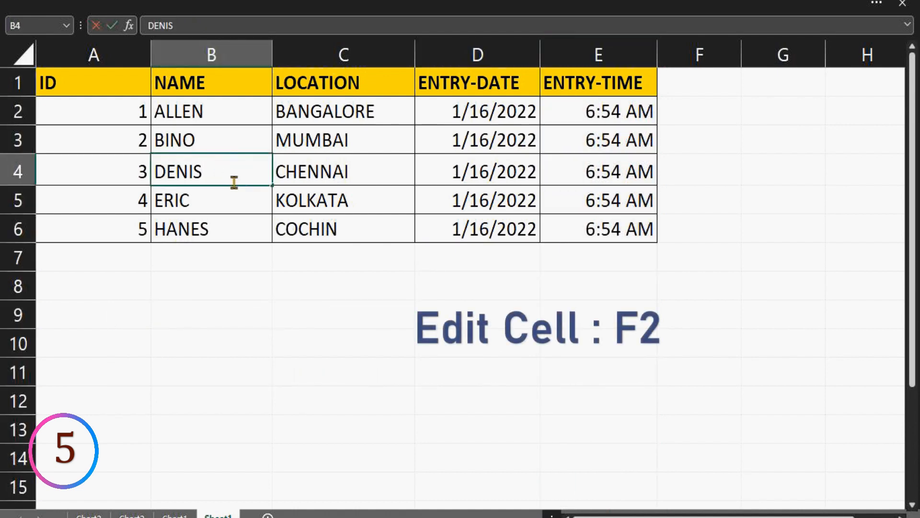
pyautogui.write('S')
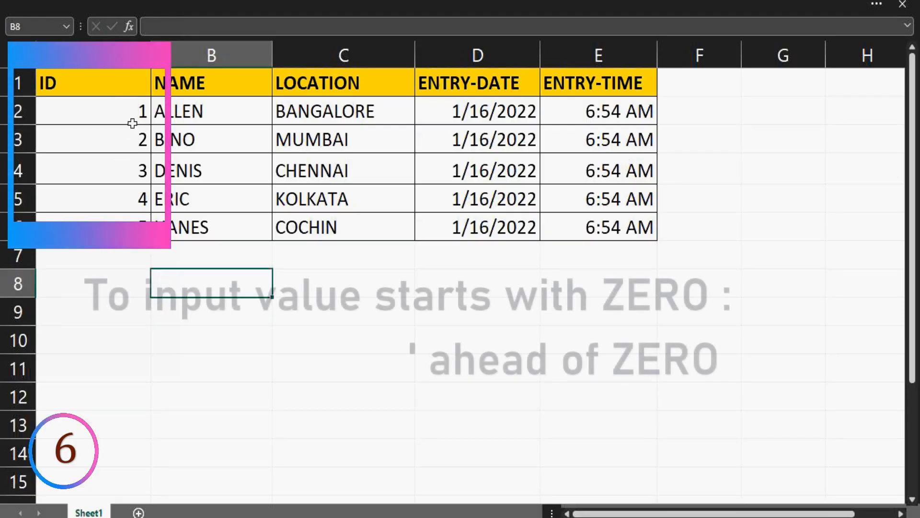
# - Re-enter the IDs in A2 and A3 with a leading apostrophe so they show as 001 and 002
pyautogui.click(133, 123)
pyautogui.doubleClick(137, 113)
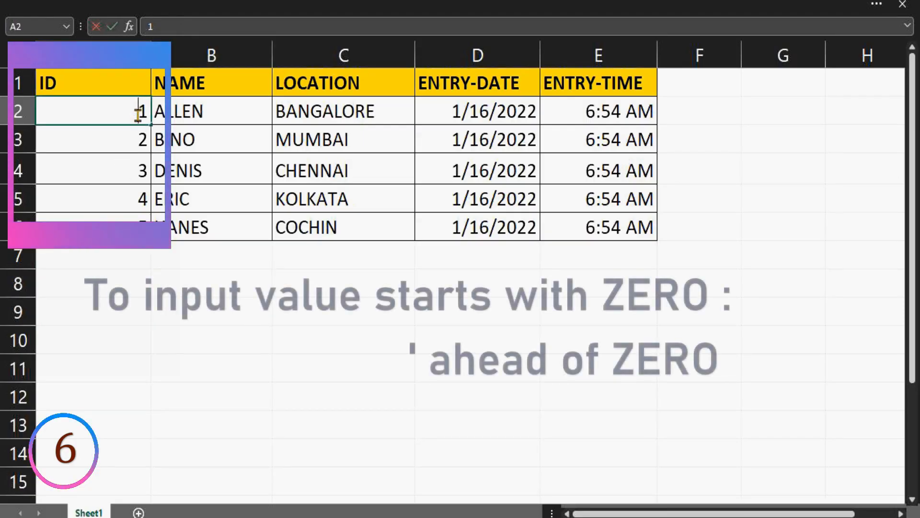
pyautogui.write("'")
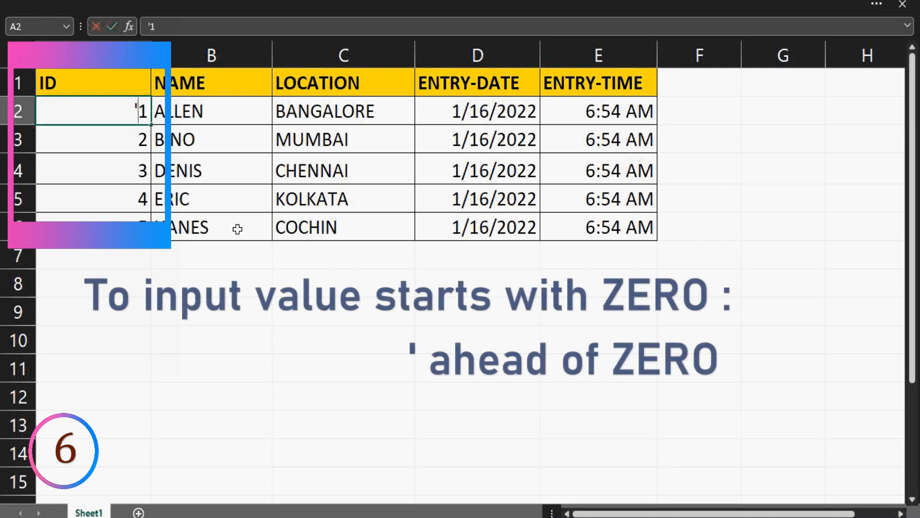
pyautogui.write('00')
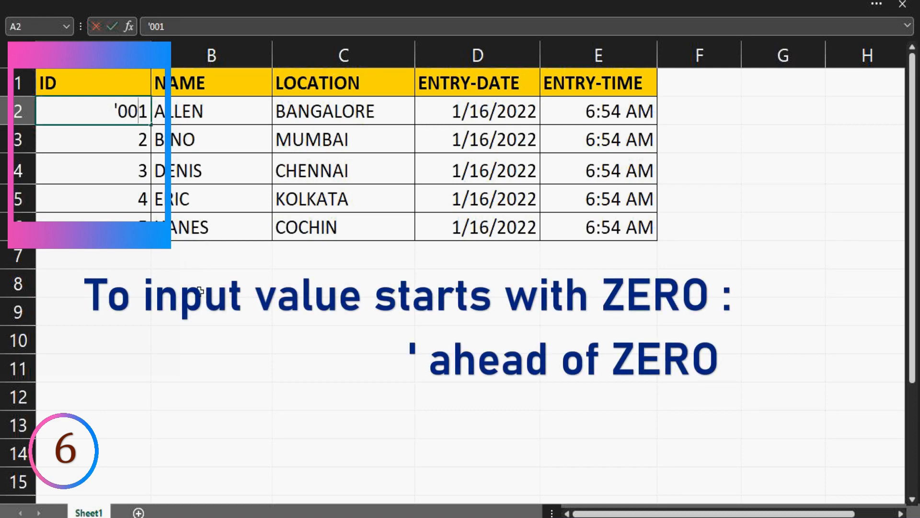
pyautogui.press('Return')
pyautogui.press('F2')
pyautogui.press('Home')
pyautogui.write("'")
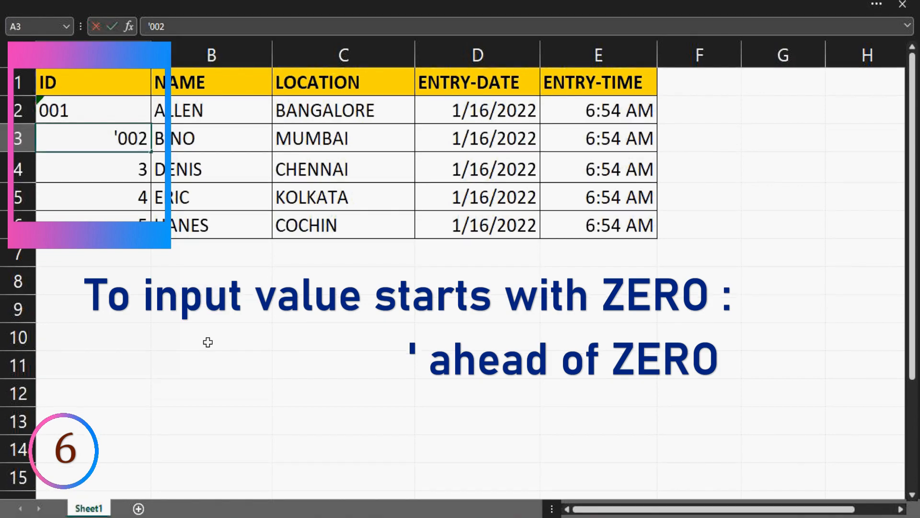
pyautogui.click(253, 336)
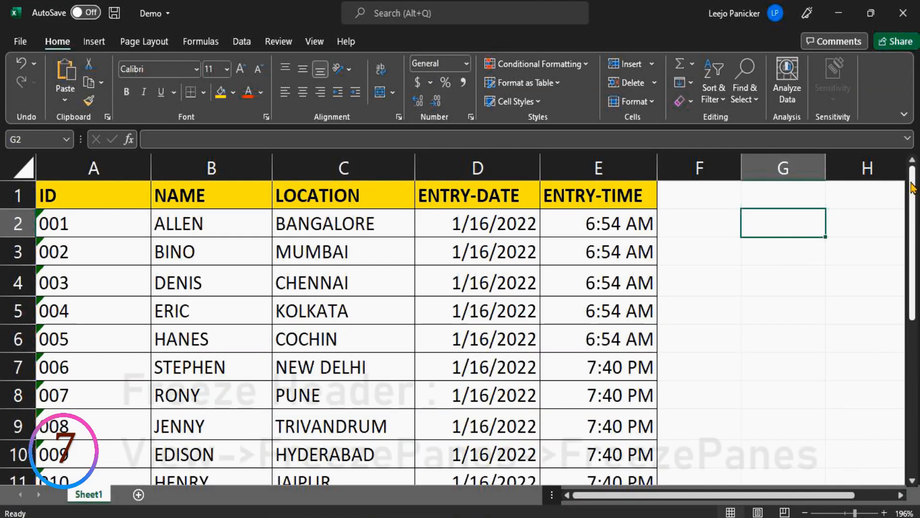
# - Freeze the panes above A2 with View > Freeze Panes so the header row stays fixed
pyautogui.moveTo(912, 187)
pyautogui.mouseDown()
pyautogui.moveTo(900, 386)
pyautogui.moveTo(912, 192)
pyautogui.mouseUp()
pyautogui.click(82, 223)
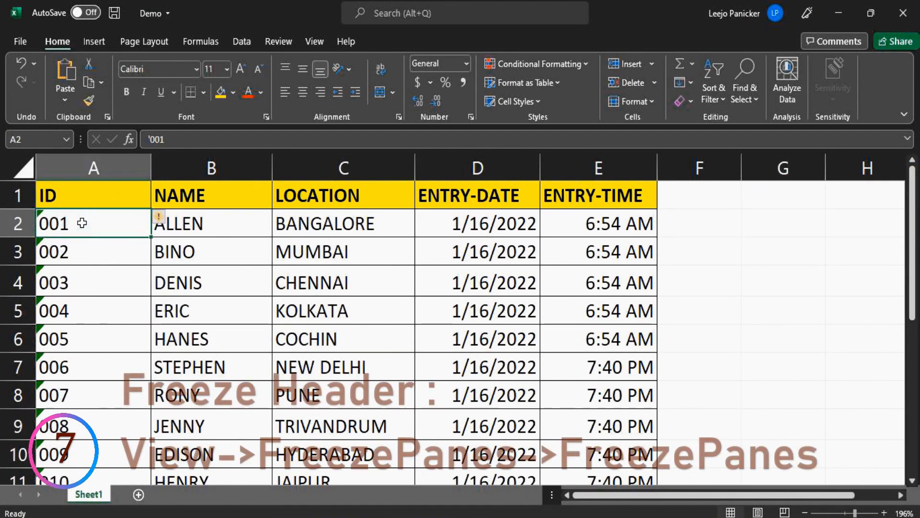
pyautogui.click(315, 42)
pyautogui.click(619, 101)
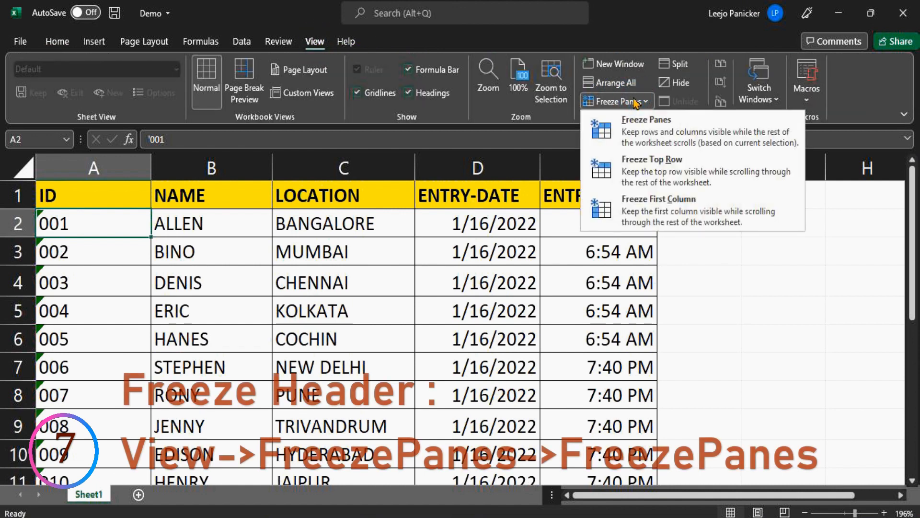
pyautogui.click(646, 131)
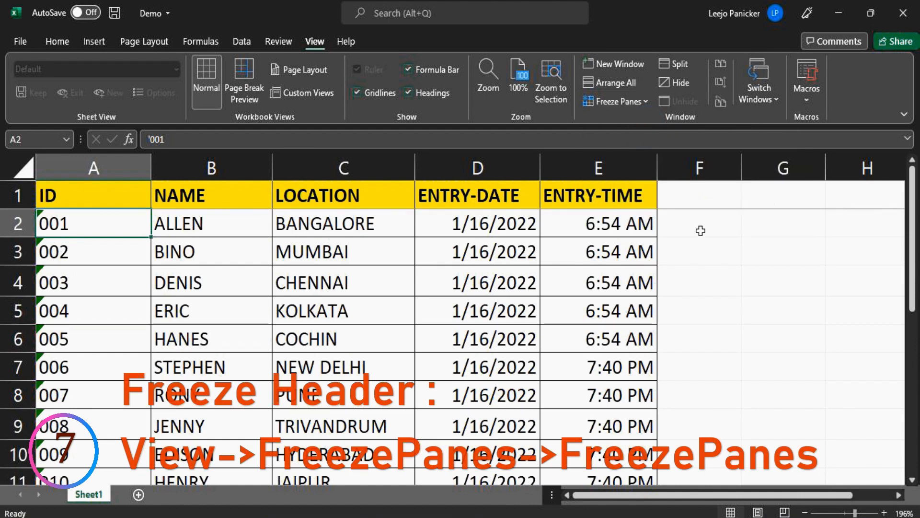
# - Go full-screen and scroll to confirm row 1 stays put, then select the header row and column A
pyautogui.moveTo(911, 203)
pyautogui.mouseDown()
pyautogui.moveTo(909, 367)
pyautogui.moveTo(910, 202)
pyautogui.mouseUp()
pyautogui.hotkey('ctrl', 'shift', 'F1')
pyautogui.scroll(-1, 768, 304)
pyautogui.scroll(-5, 768, 304)
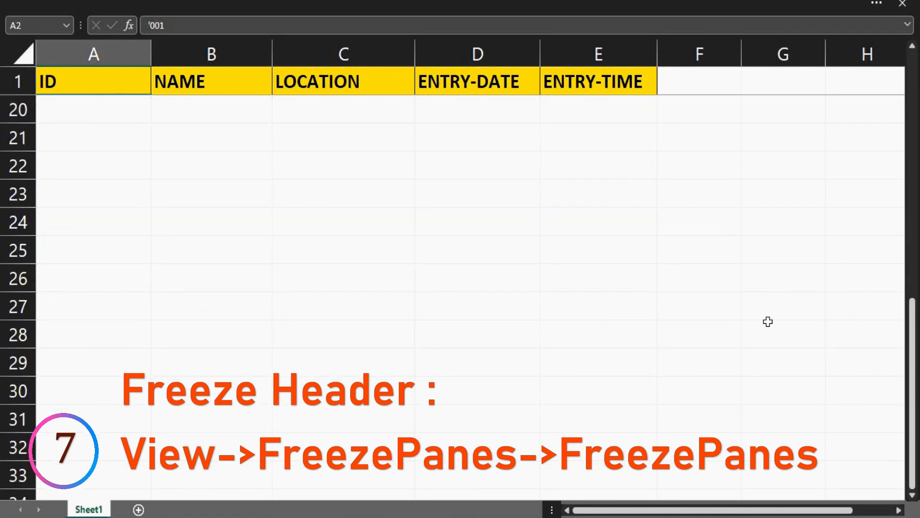
pyautogui.scroll(6, 768, 321)
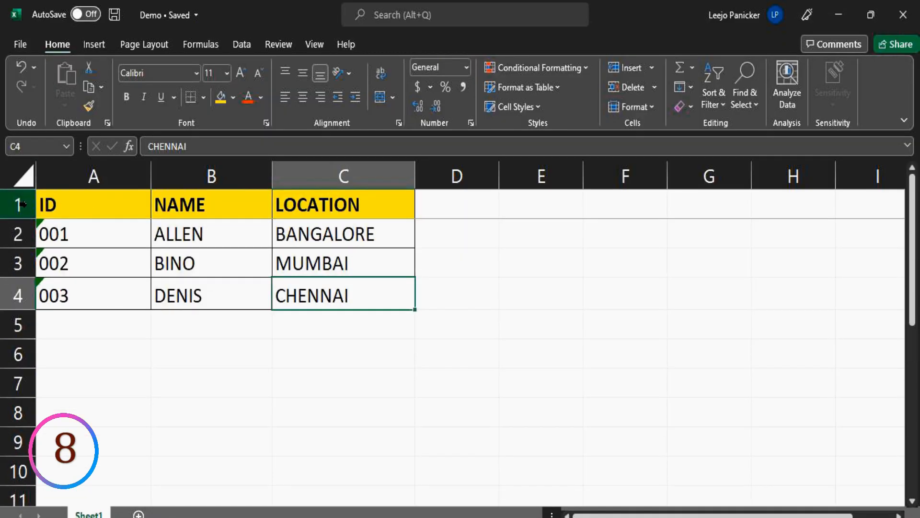
pyautogui.click(18, 205)
pyautogui.click(86, 173)
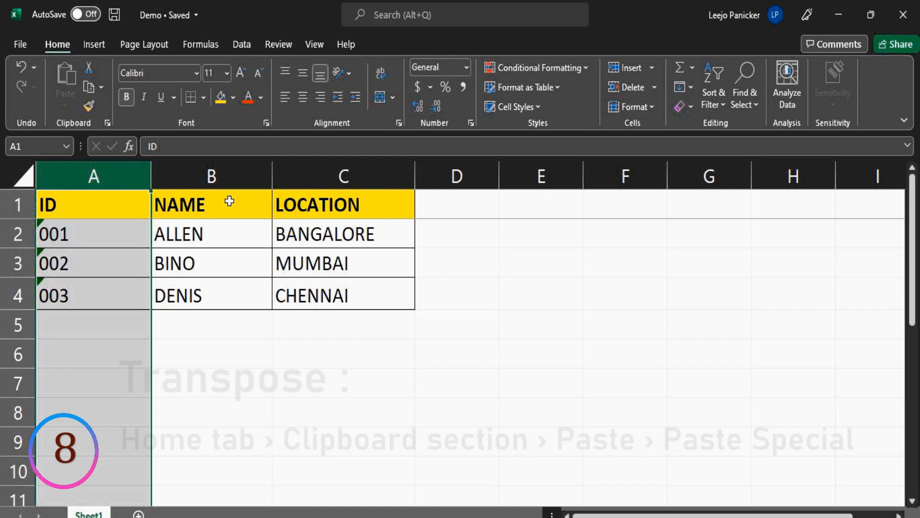
# - Copy the ID, NAME, LOCATION table range A1:C4
pyautogui.click(380, 299)
pyautogui.moveTo(84, 206); pyautogui.dragTo(333, 288)
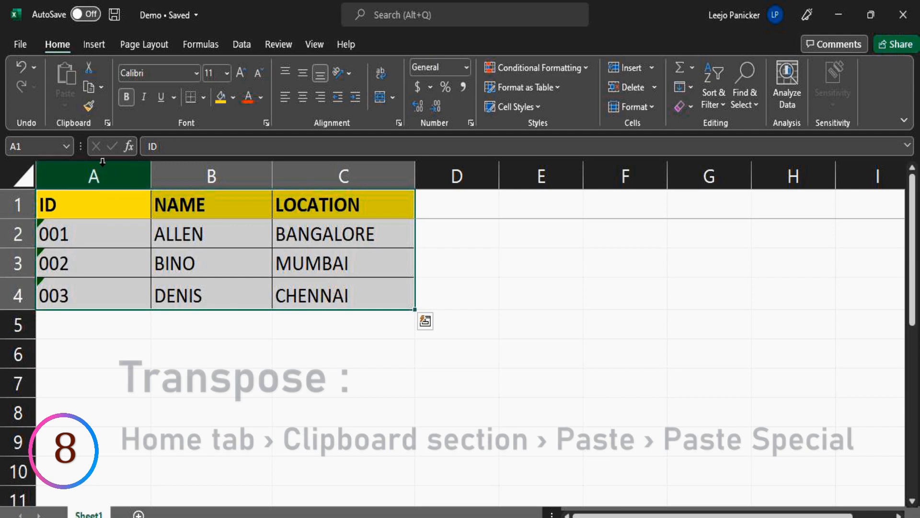
pyautogui.click(102, 86)
pyautogui.click(108, 105)
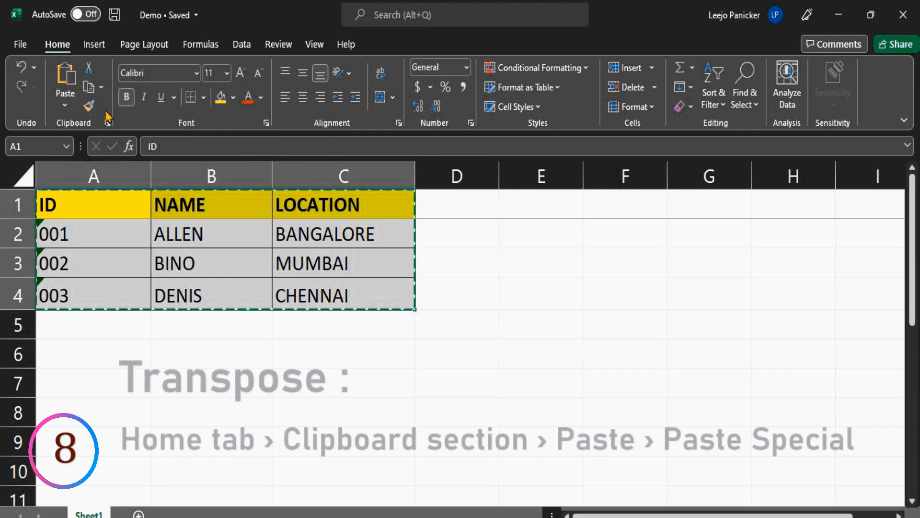
pyautogui.rightClick(233, 234)
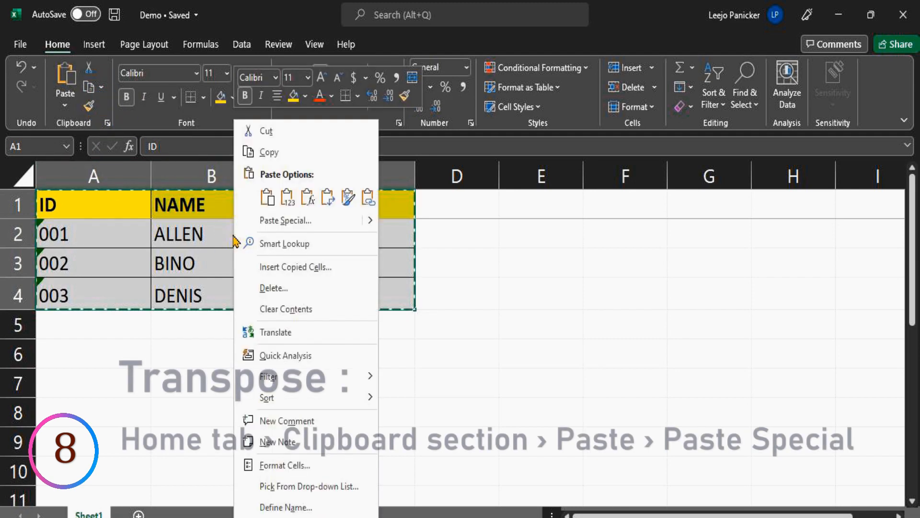
pyautogui.click(267, 151)
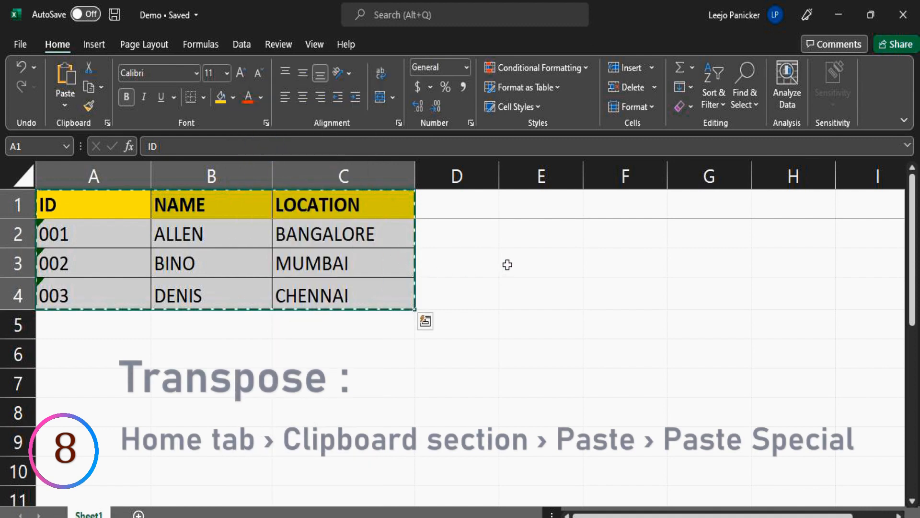
# - Paste Special the copy at E1 with Transpose on, then widen column E to fit LOCATION
pyautogui.click(524, 212)
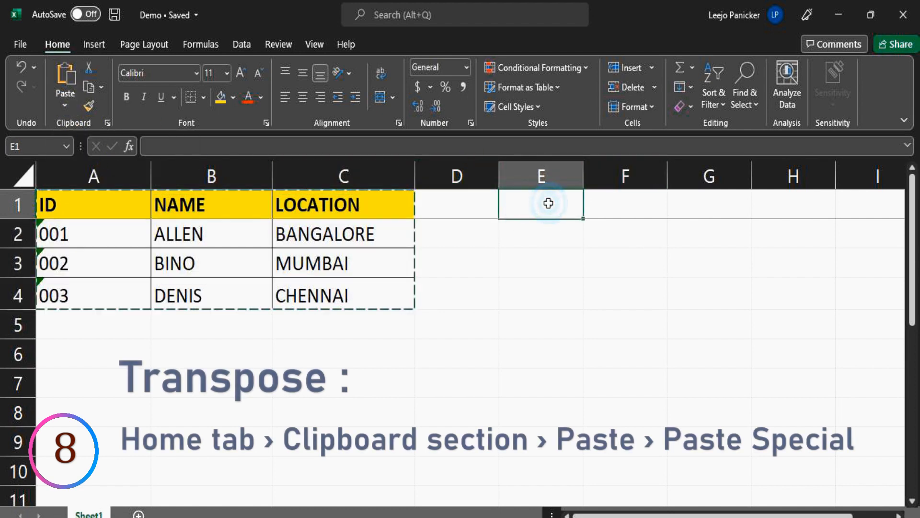
pyautogui.click(66, 107)
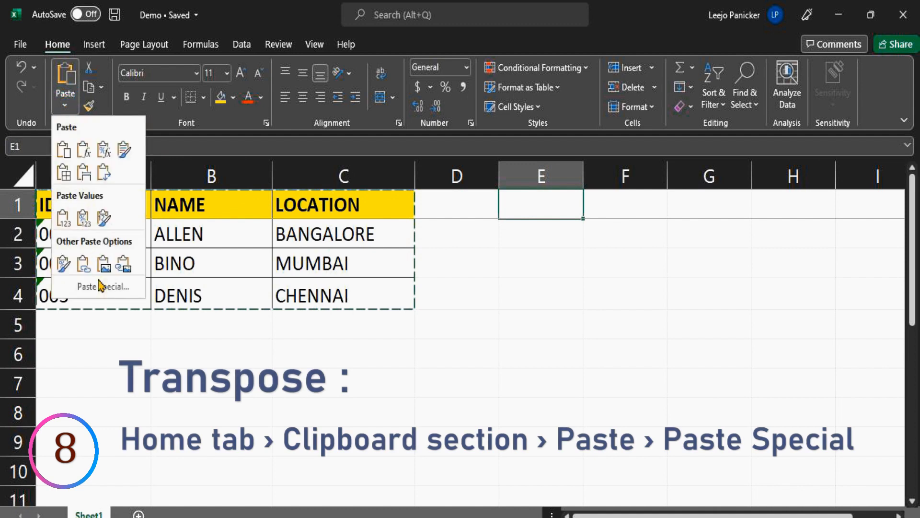
pyautogui.rightClick(514, 207)
pyautogui.rightClick(512, 211)
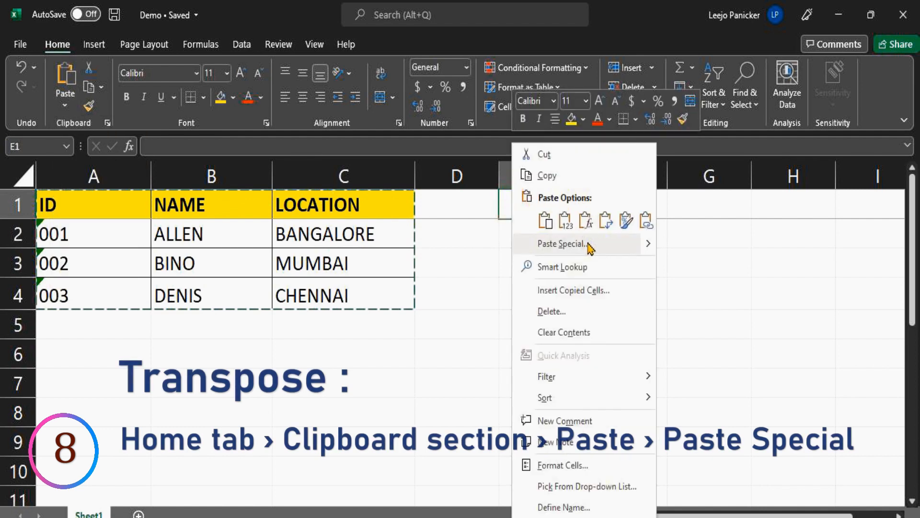
pyautogui.click(601, 253)
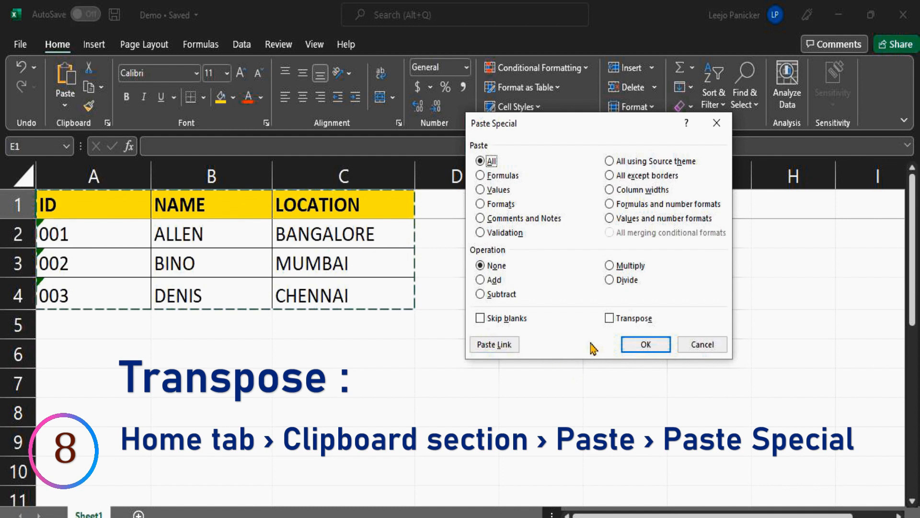
pyautogui.click(609, 319)
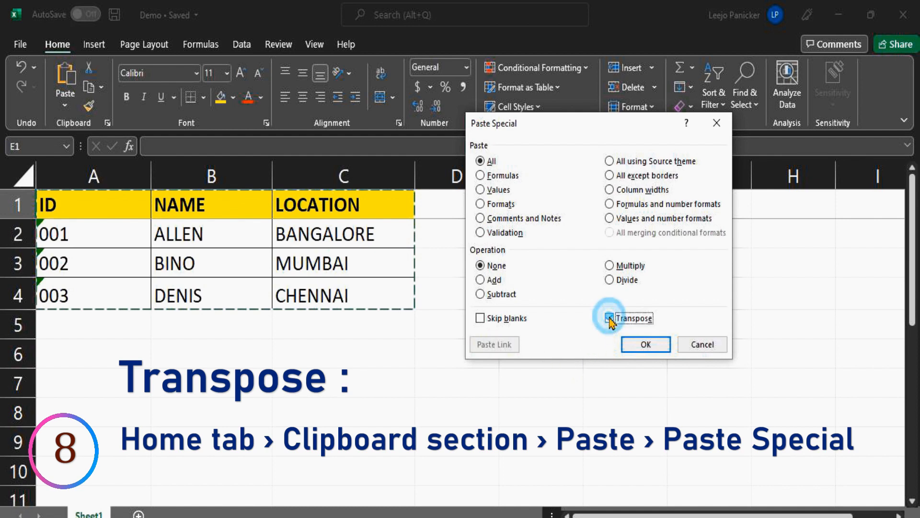
pyautogui.click(657, 353)
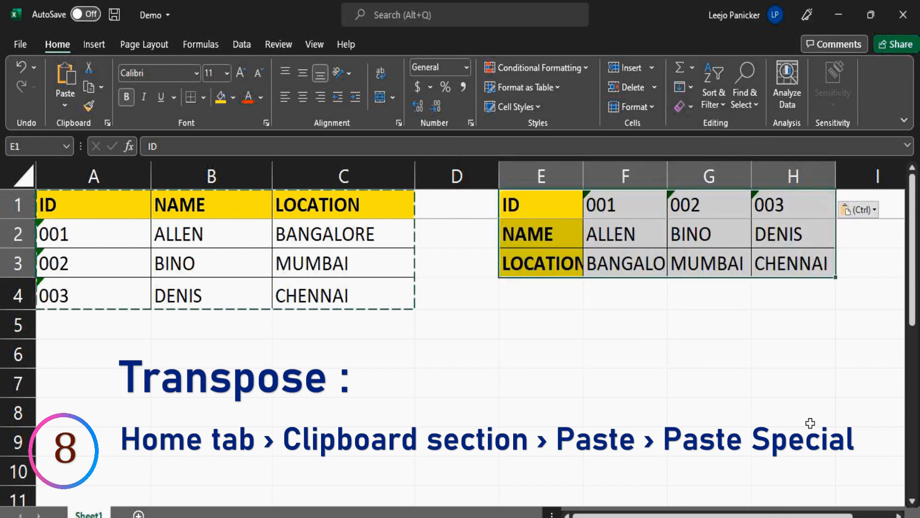
pyautogui.moveTo(583, 179); pyautogui.dragTo(593, 179)
pyautogui.click(612, 376)
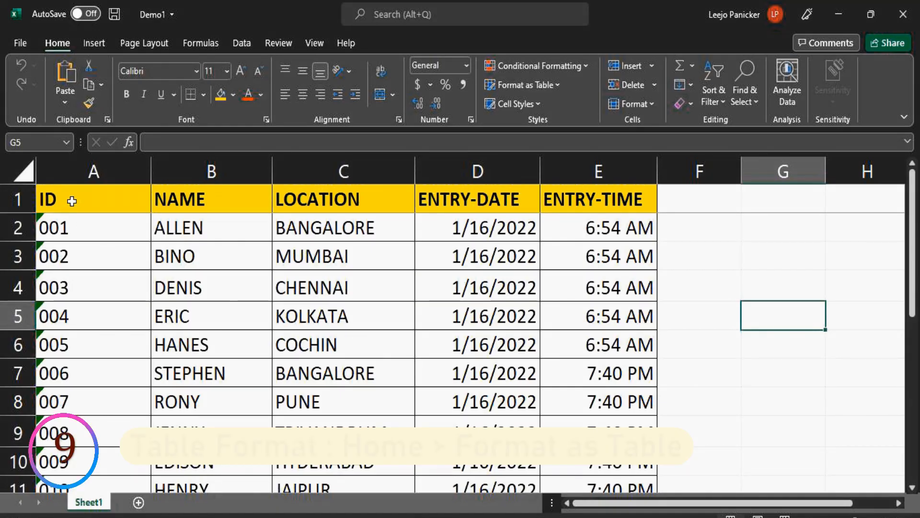
# - Format the staff data from A1 as a table with a blue medium banded style
pyautogui.moveTo(72, 197); pyautogui.dragTo(600, 433)
pyautogui.scroll(-1, 897, 355)
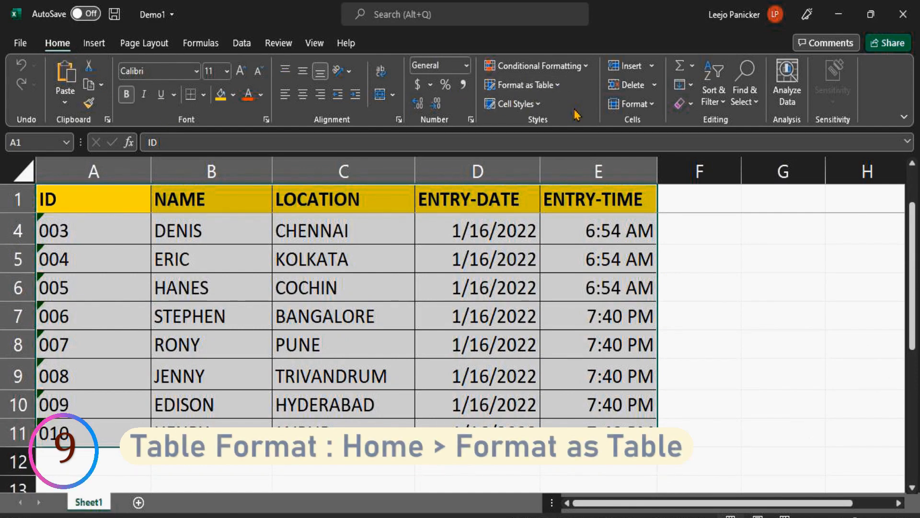
pyautogui.click(547, 85)
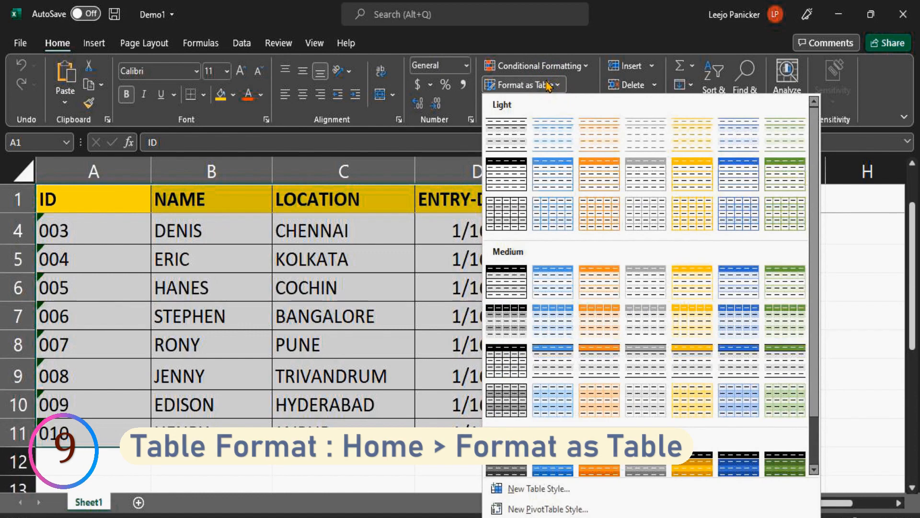
pyautogui.click(546, 278)
pyautogui.click(433, 310)
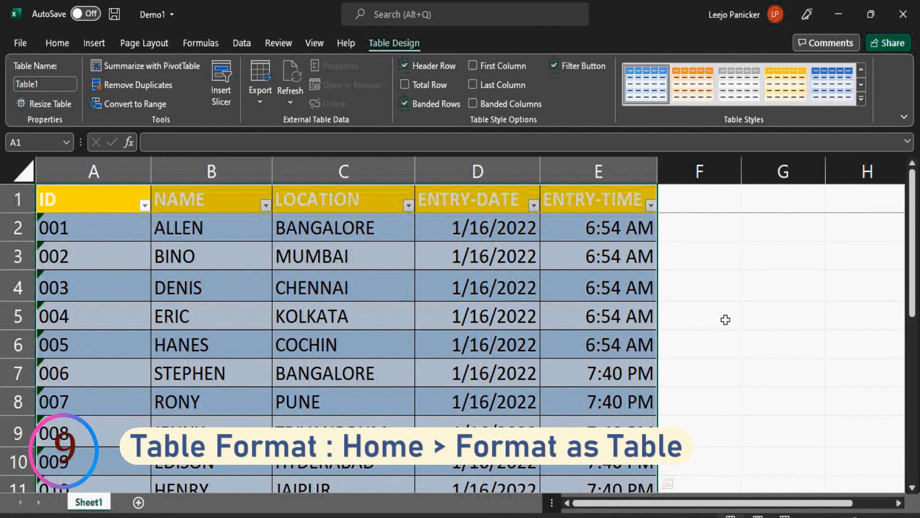
pyautogui.click(725, 320)
# - Filter the LOCATION column to show only BANGALORE
pyautogui.click(409, 205)
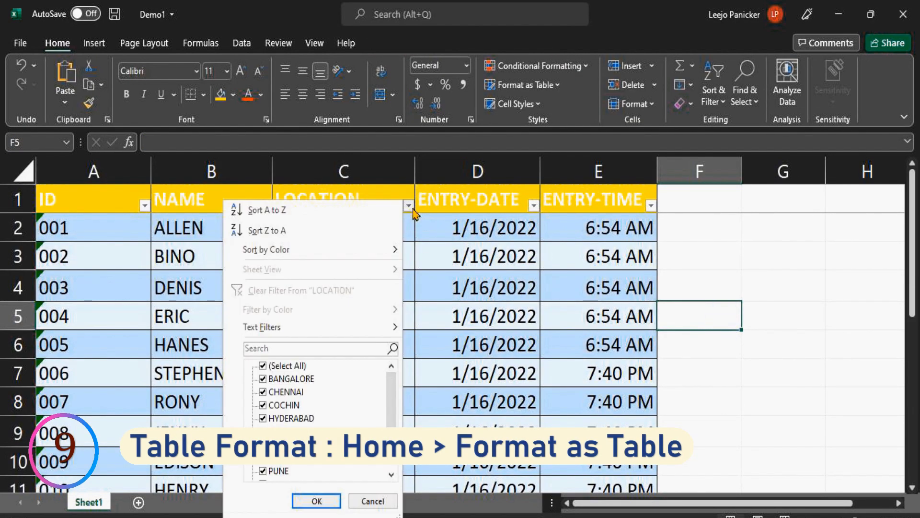
pyautogui.click(263, 365)
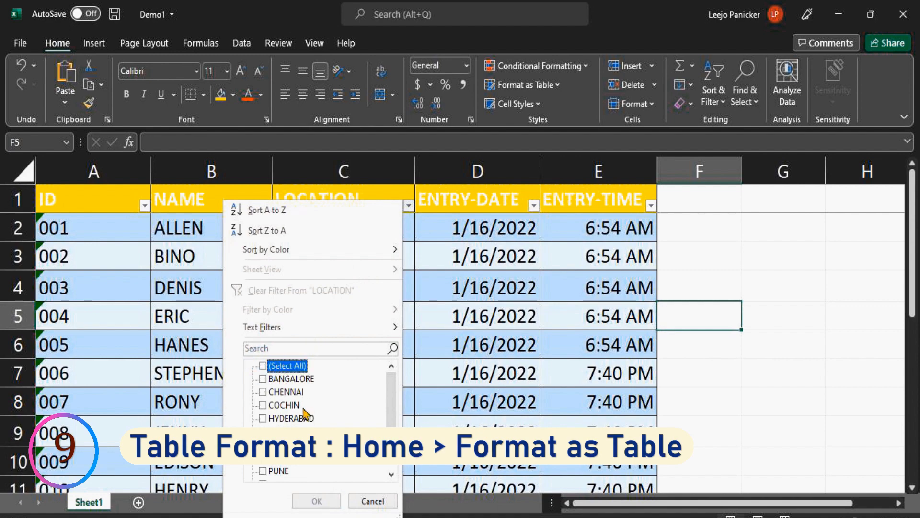
pyautogui.click(262, 379)
pyautogui.click(317, 501)
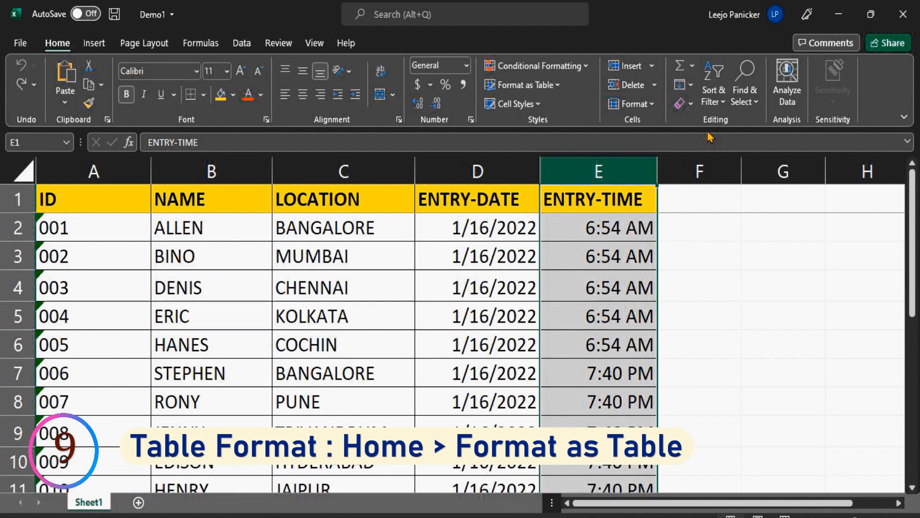
# - Turn on Sort & Filter > Filter for the plain list and filter ENTRY-TIME to 7:40 PM
pyautogui.click(714, 95)
pyautogui.click(734, 187)
pyautogui.click(651, 205)
pyautogui.click(529, 366)
pyautogui.click(521, 391)
pyautogui.click(556, 500)
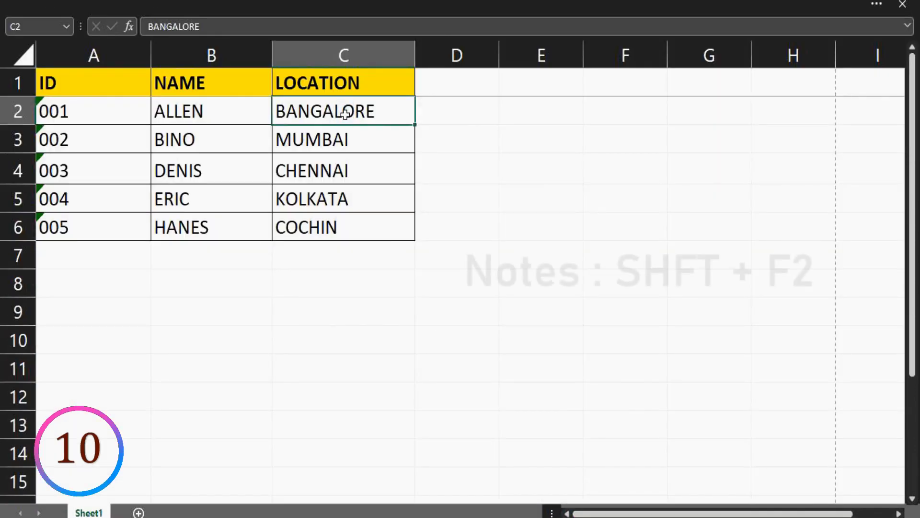
# - Add a note reading 'New Joinee' to the BANGALORE cell
pyautogui.hotkey('shift', 'F2')
pyautogui.write('New Joinee')
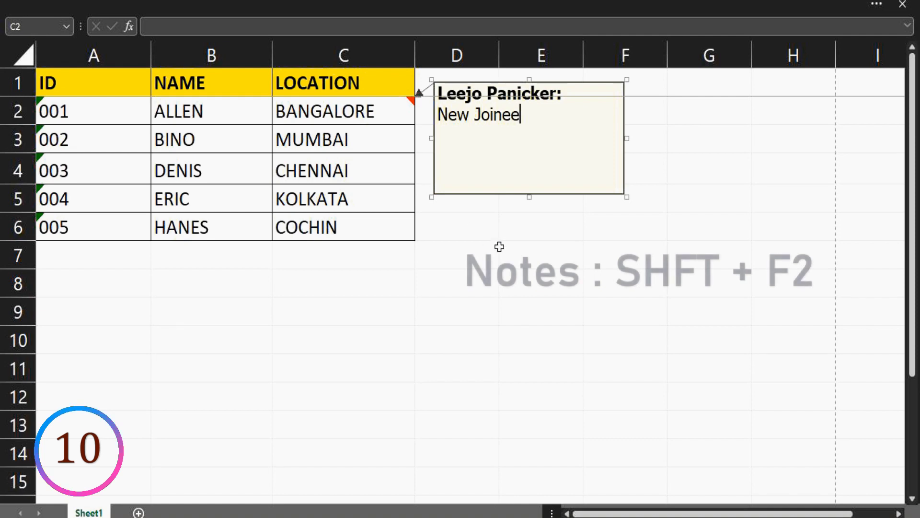
pyautogui.click(504, 249)
# - Add a note reading '5 + Years' to the MUMBAI cell C3, then bring up its cell menu
pyautogui.click(371, 142)
pyautogui.hotkey('shift', 'F2')
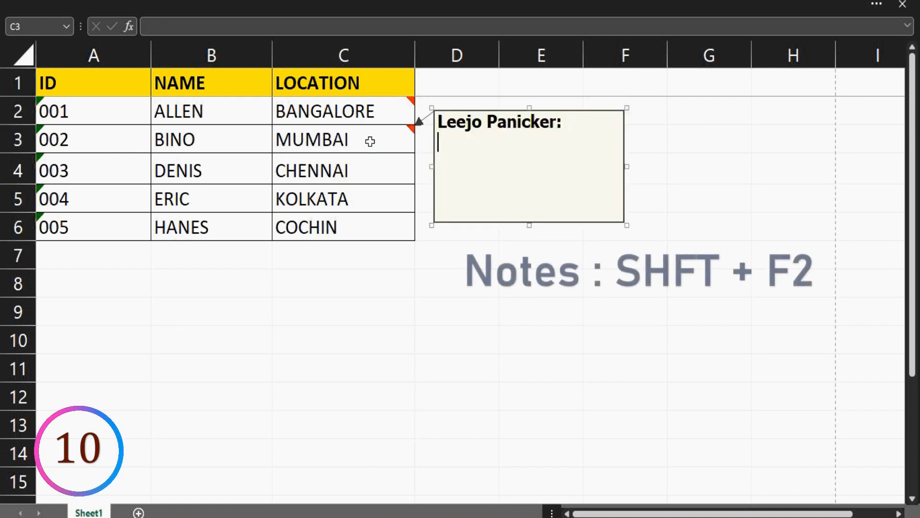
pyautogui.write('5')
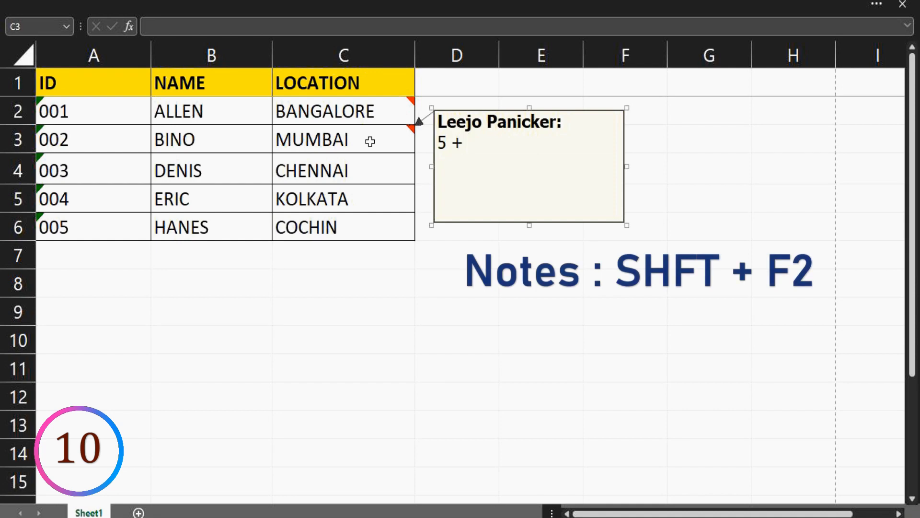
pyautogui.write(' + Years')
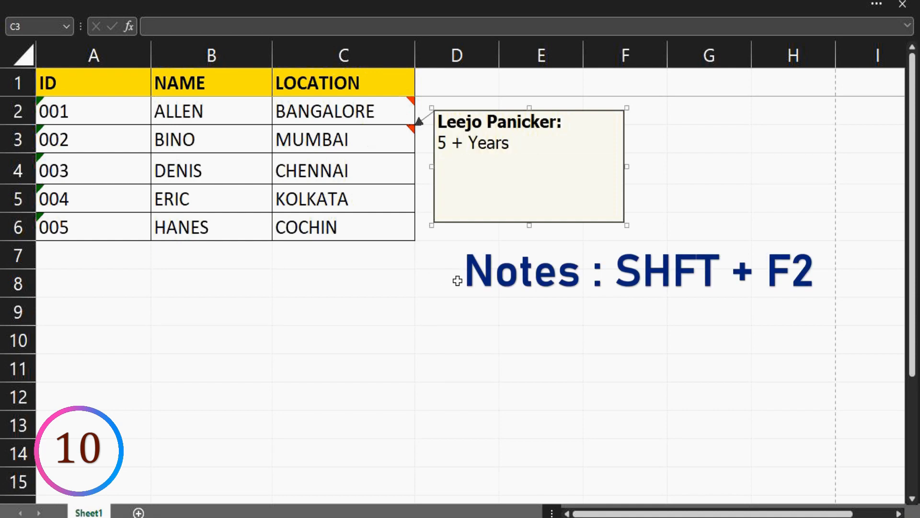
pyautogui.click(472, 287)
pyautogui.click(401, 138)
pyautogui.rightClick(399, 139)
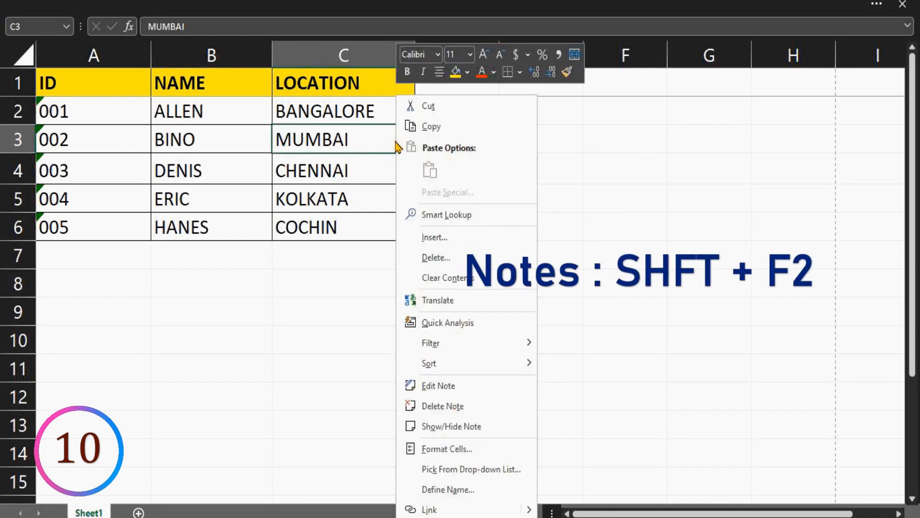
# - Format column D as Currency with the INR symbol in Format Cells
pyautogui.click(440, 405)
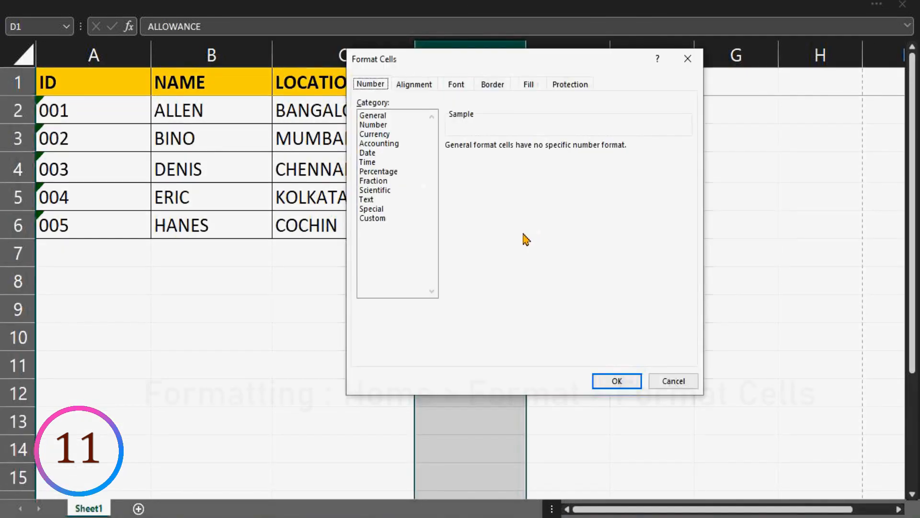
pyautogui.moveTo(495, 60); pyautogui.dragTo(648, 57)
pyautogui.click(537, 130)
pyautogui.click(839, 160)
pyautogui.click(653, 341)
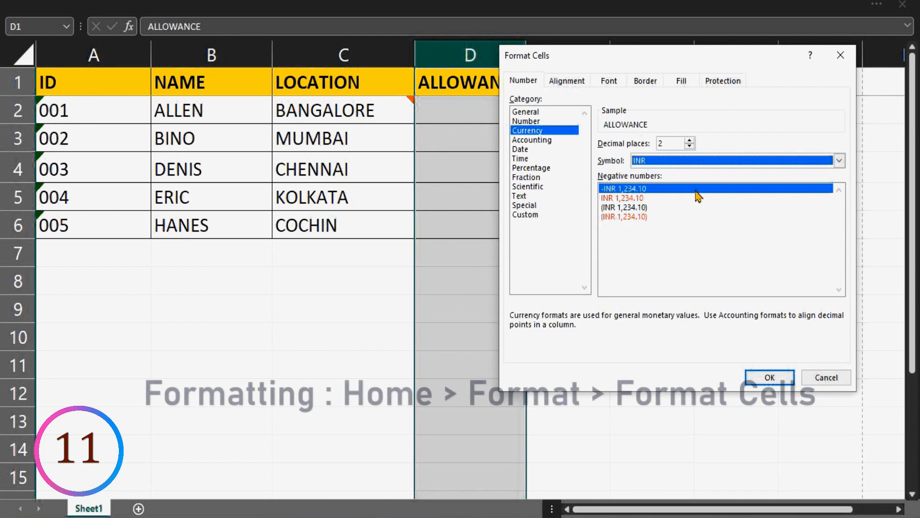
pyautogui.click(769, 378)
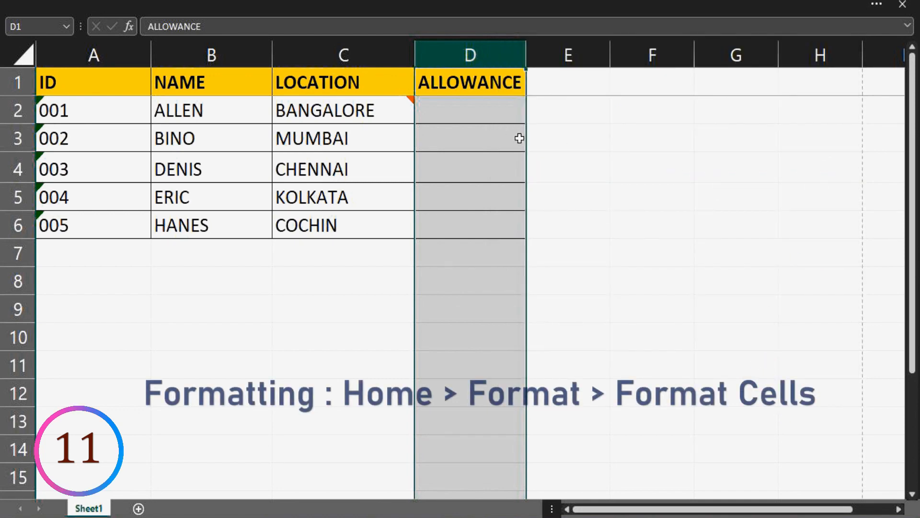
# - Enter the allowances 120, 20, 100, 70 and 80 into D2:D6
pyautogui.click(503, 106)
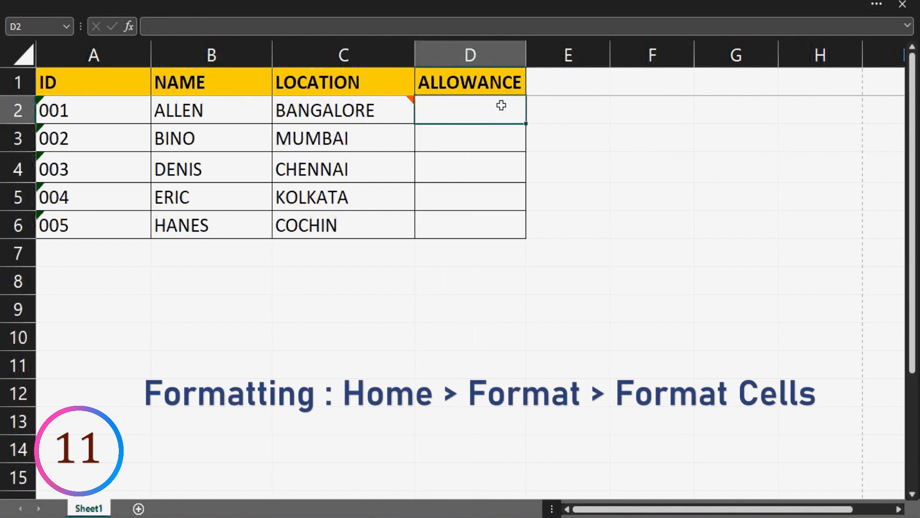
pyautogui.write('120')
pyautogui.press('Return')
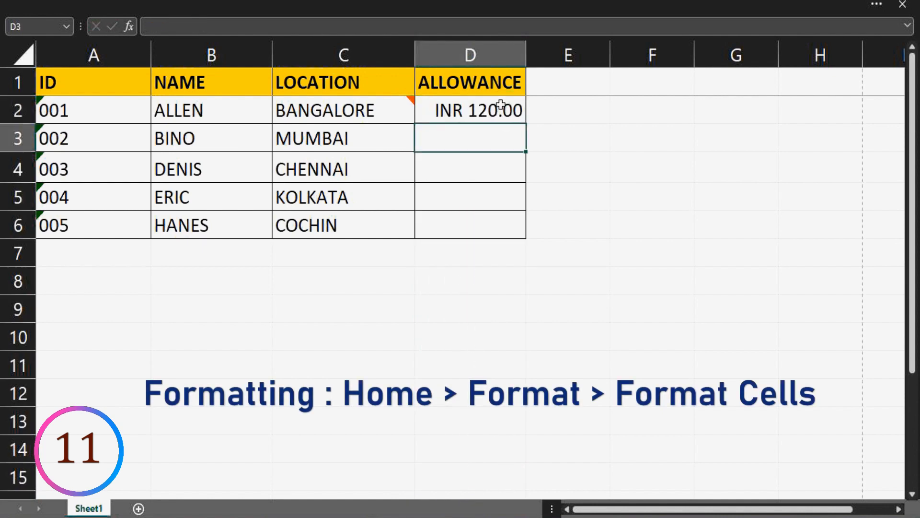
pyautogui.click(481, 144)
pyautogui.write('20')
pyautogui.press('Return')
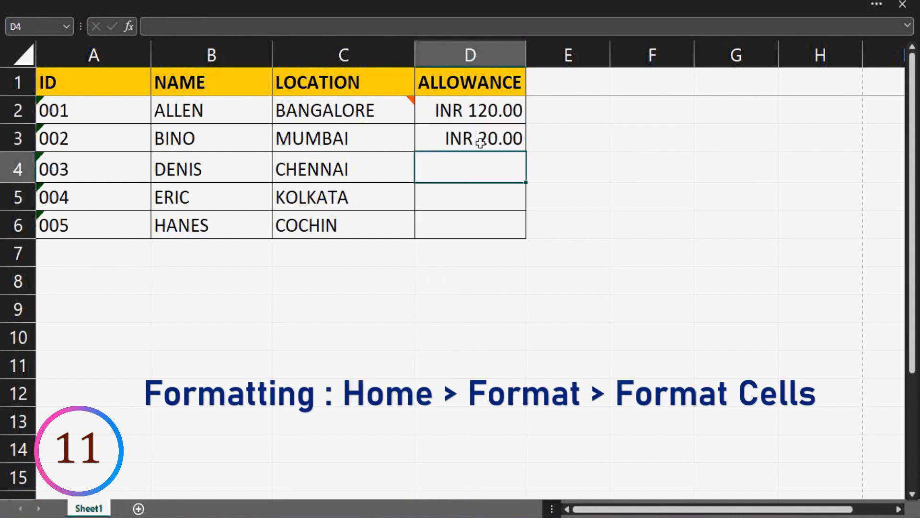
pyautogui.write('100')
pyautogui.press('Return')
pyautogui.write('70')
pyautogui.press('Return')
pyautogui.write('80')
pyautogui.press('Return')
pyautogui.click(497, 232)
pyautogui.hotkey('ctrl', 'shift', 'F1')
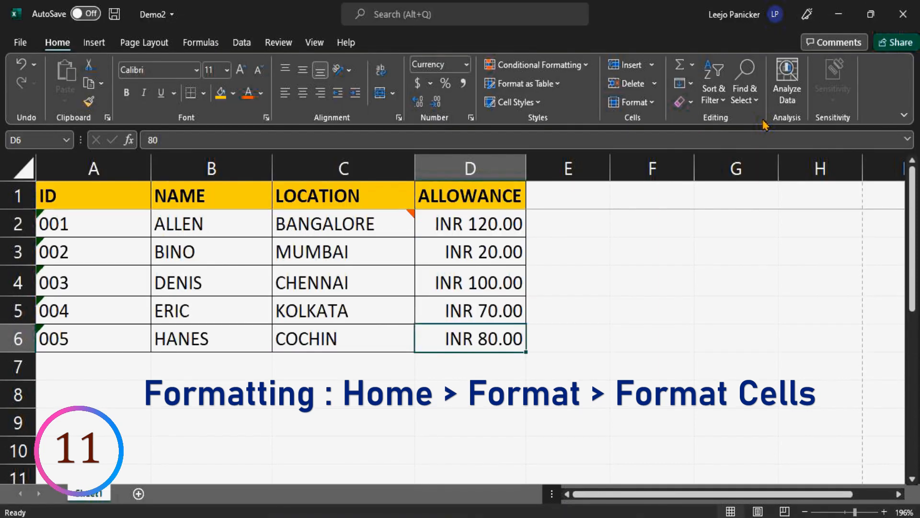
pyautogui.click(656, 110)
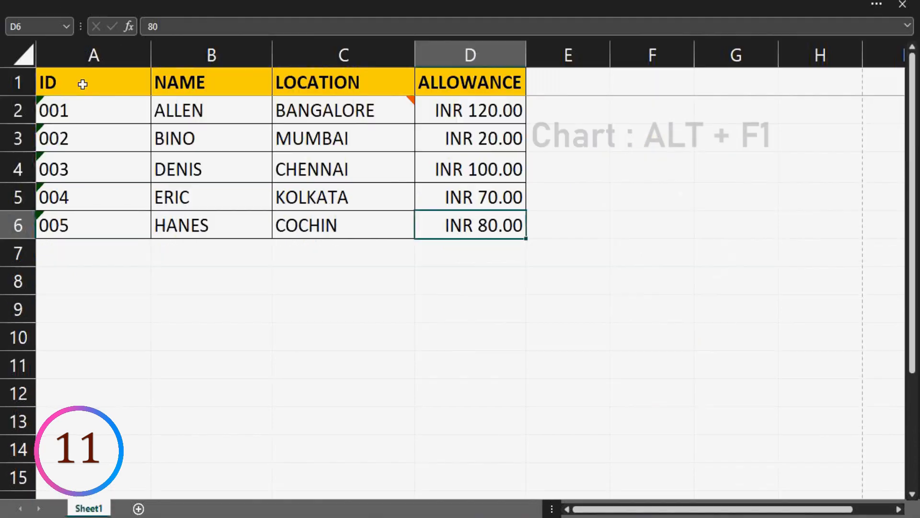
# - Select A1:D6, insert a quick chart with Alt+F1, and apply a Greater Than highlight rule
pyautogui.moveTo(82, 84); pyautogui.dragTo(526, 215)
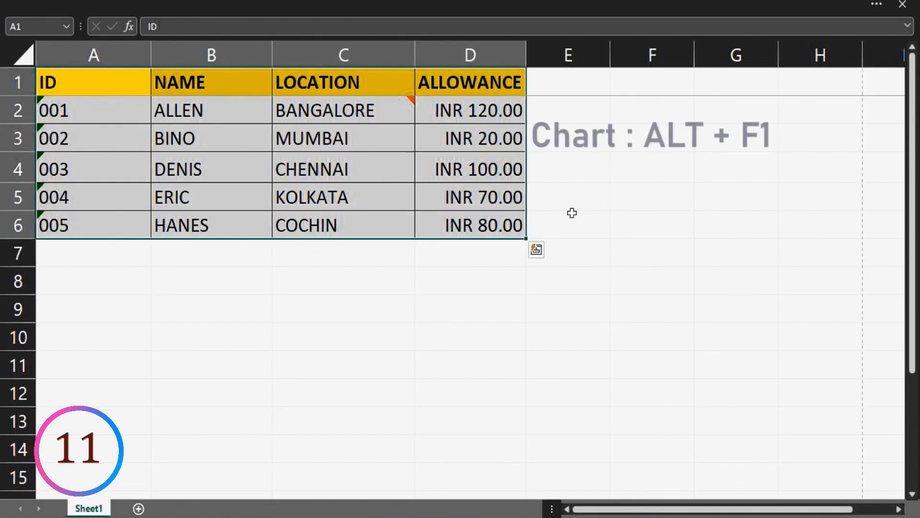
pyautogui.hotkey('alt', 'F1')
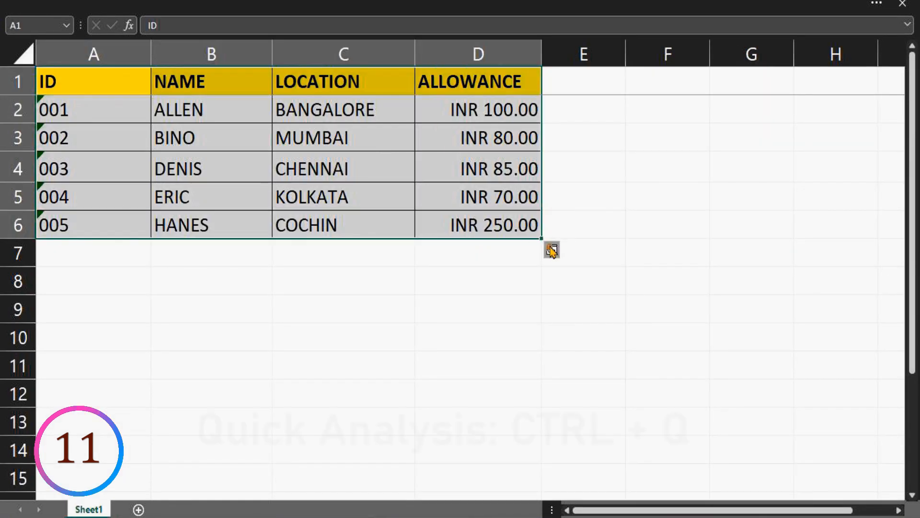
pyautogui.hotkey('ctrl', 'q')
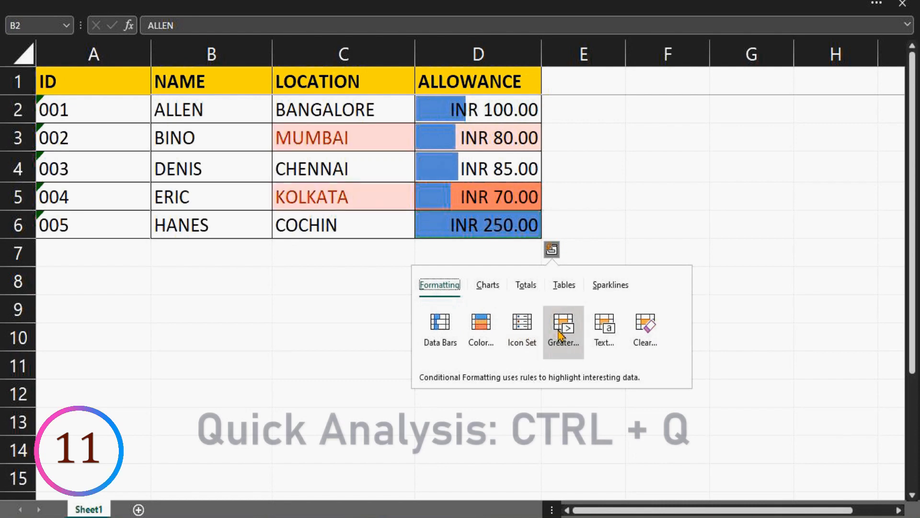
pyautogui.click(561, 335)
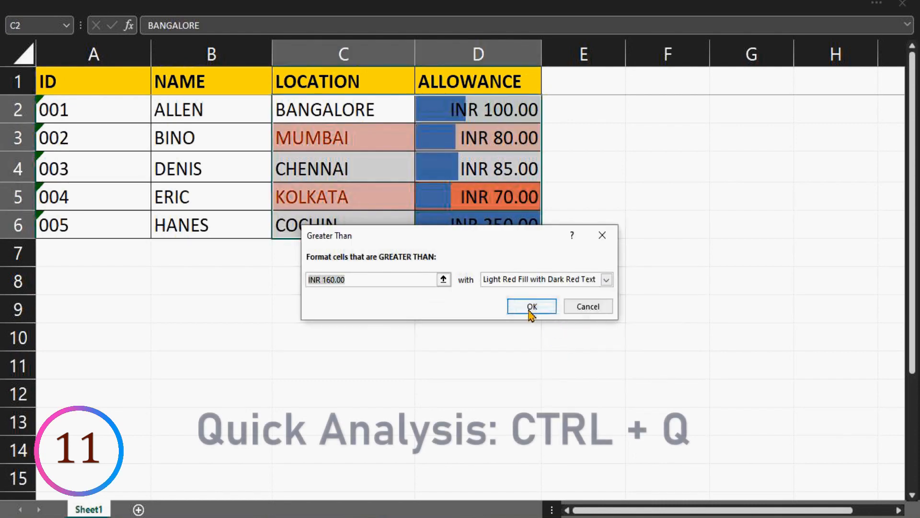
pyautogui.click(530, 306)
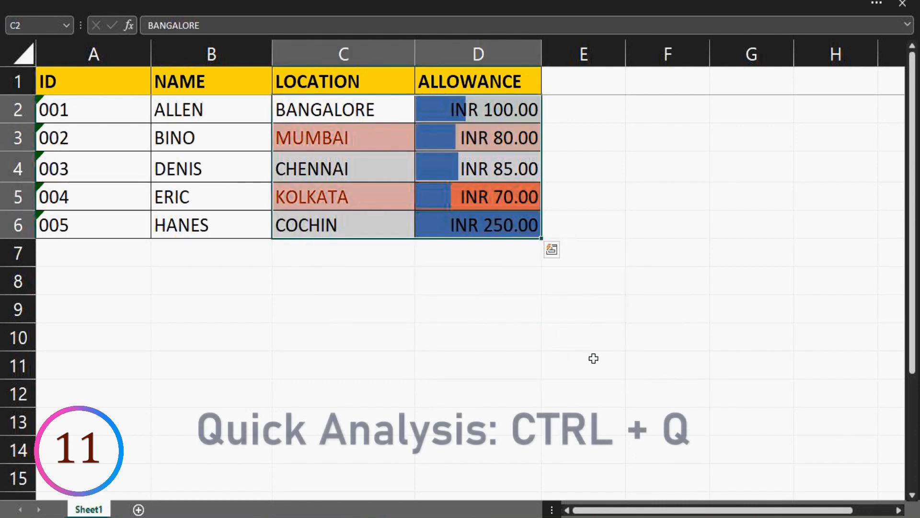
# - Try a Quick Analysis pie chart of the table, then undo it
pyautogui.click(551, 253)
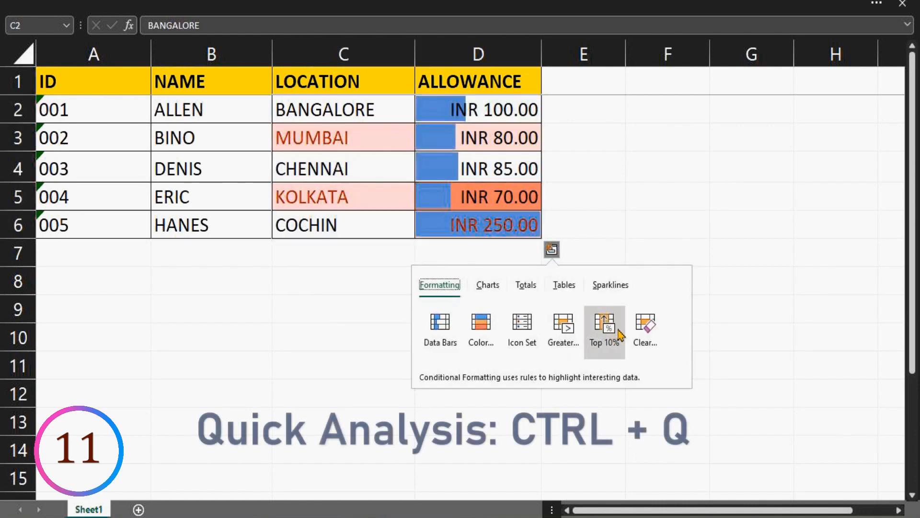
pyautogui.click(487, 285)
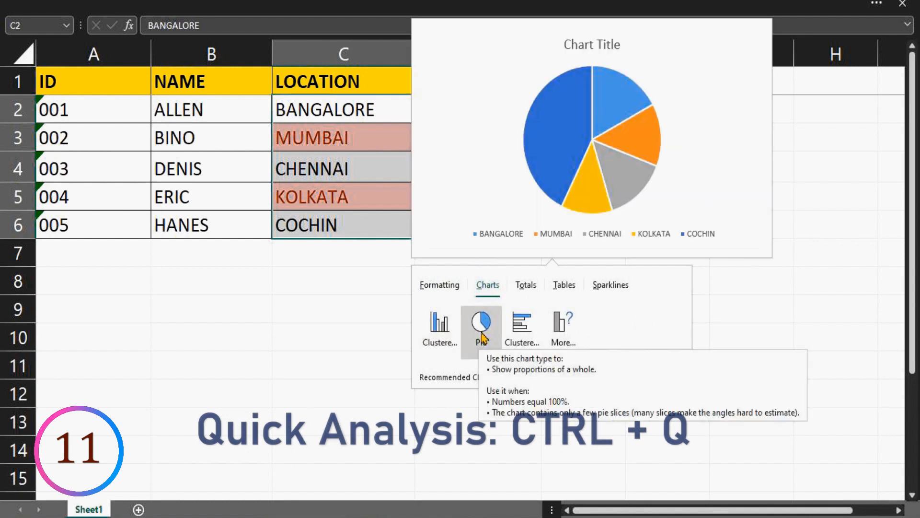
pyautogui.click(483, 337)
pyautogui.scroll(-3, 723, 318)
pyautogui.scroll(3, 720, 328)
pyautogui.hotkey('ctrl', 'z')
# - Put the allowance Sum, INR 585.00, below D2:D6 instead of an average, then select A1:E11
pyautogui.moveTo(479, 109); pyautogui.dragTo(479, 226)
pyautogui.click(551, 254)
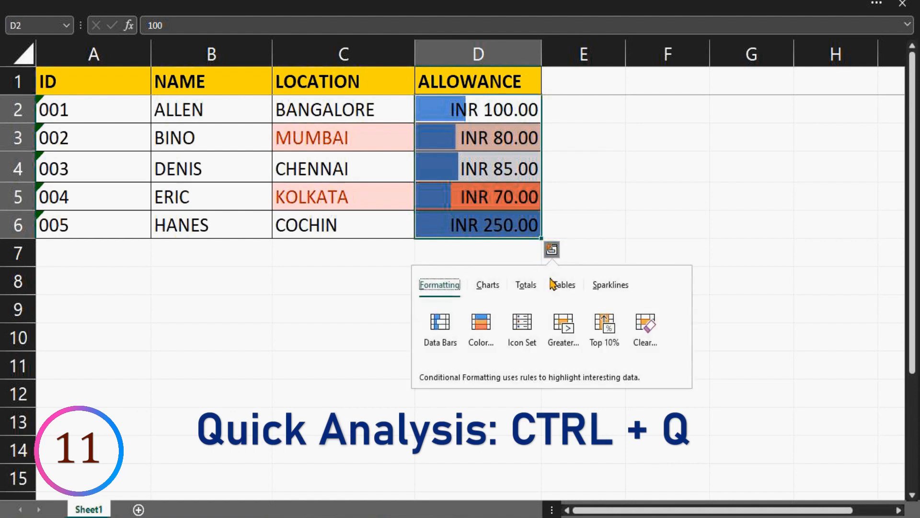
pyautogui.click(527, 286)
pyautogui.click(490, 331)
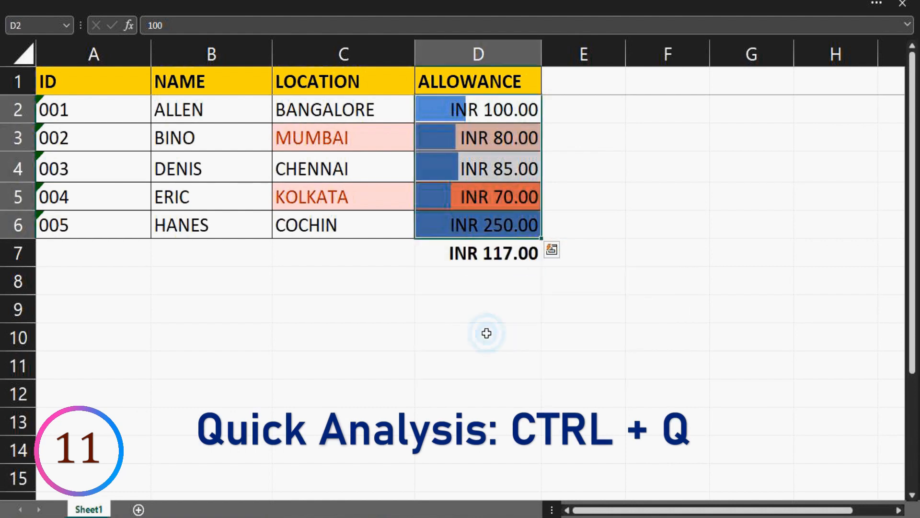
pyautogui.click(551, 252)
pyautogui.click(527, 285)
pyautogui.click(444, 326)
pyautogui.click(437, 305)
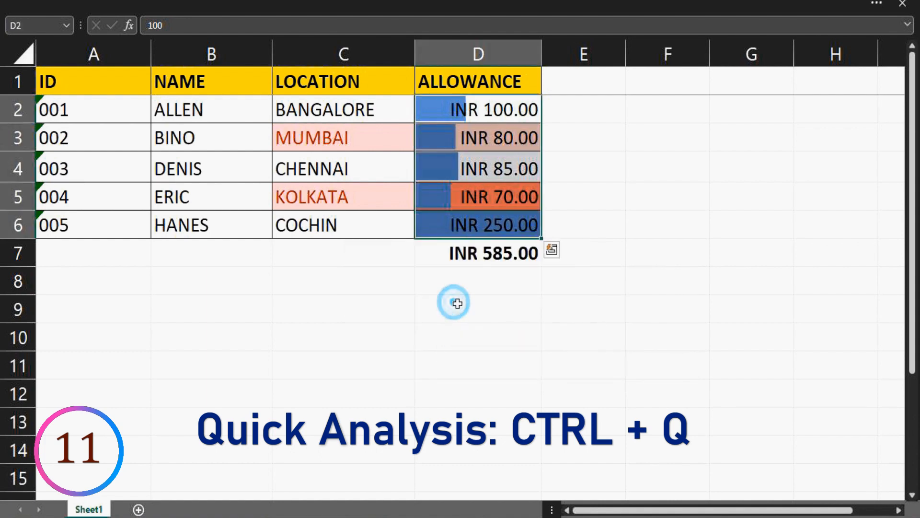
pyautogui.click(541, 329)
pyautogui.moveTo(88, 81); pyautogui.dragTo(592, 378)
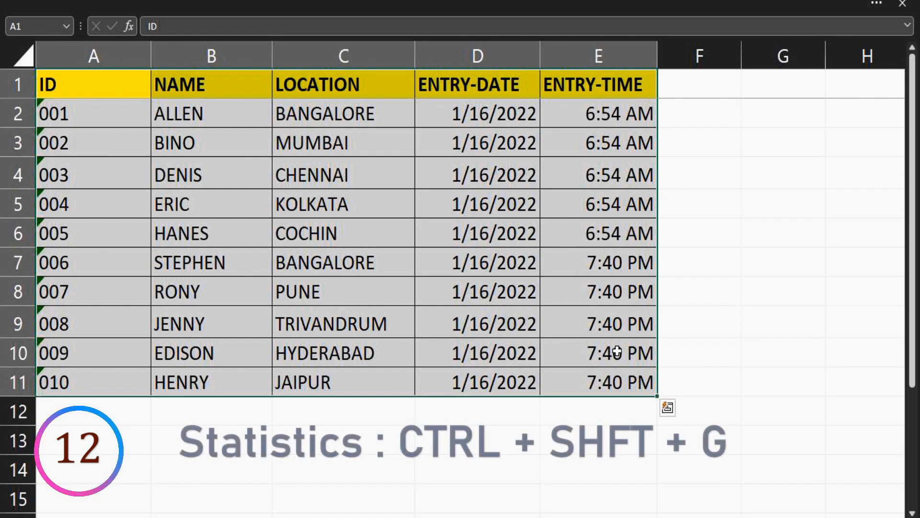
# - Show Workbook Statistics for the selected A1:E11 range with Ctrl+Shift+G
pyautogui.hotkey('ctrl', 'shift', 'g')
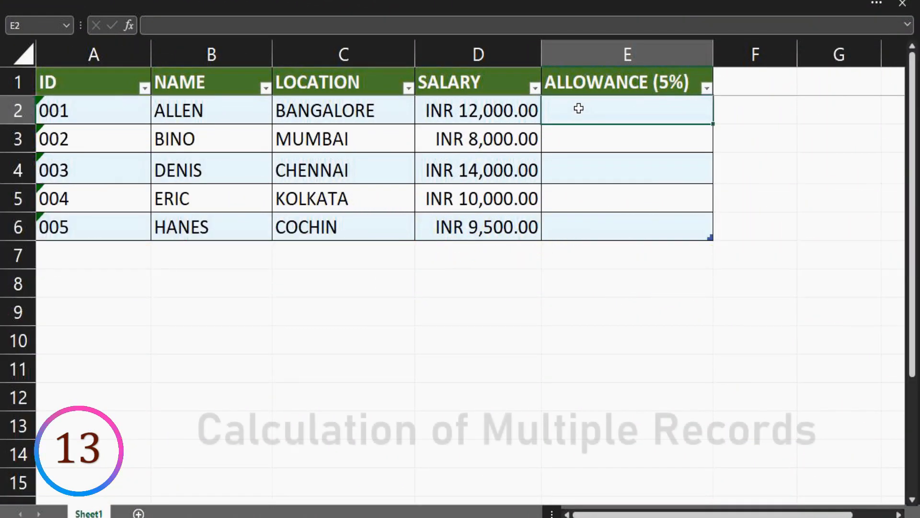
pyautogui.write('=')
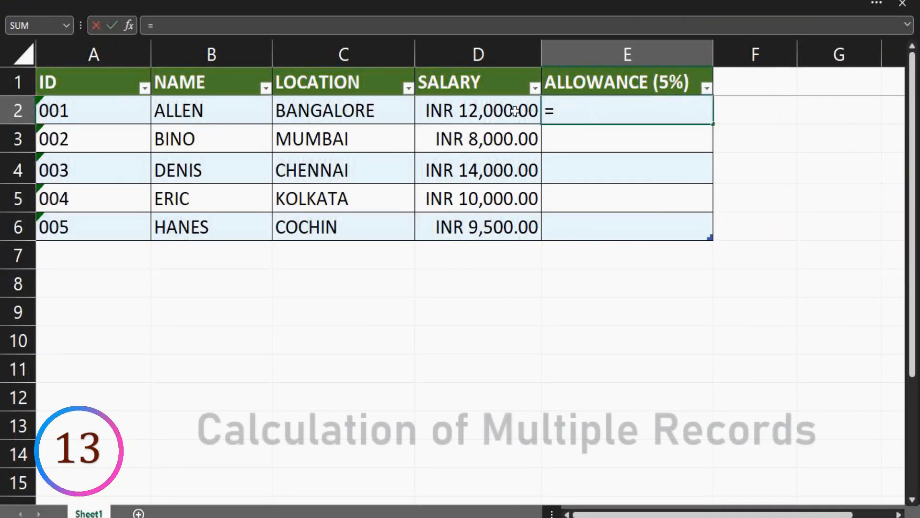
pyautogui.moveTo(484, 113); pyautogui.dragTo(485, 224)
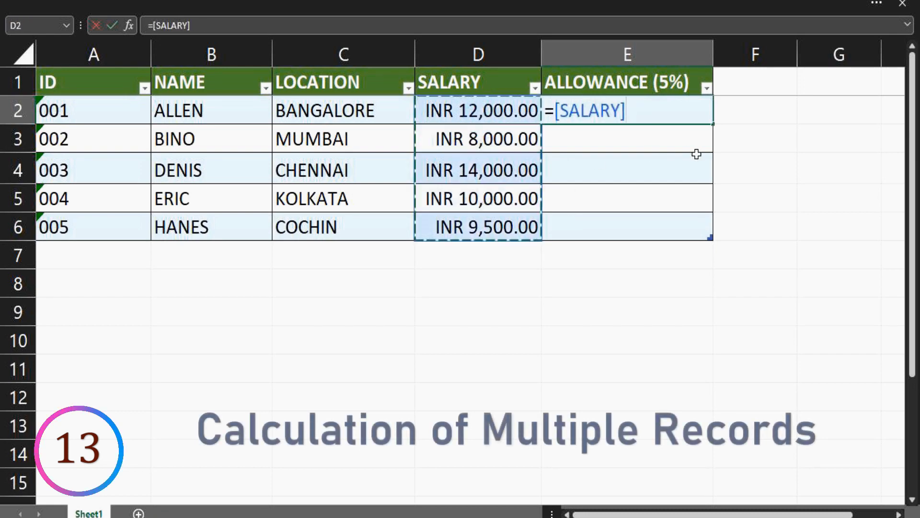
pyautogui.write('*5%')
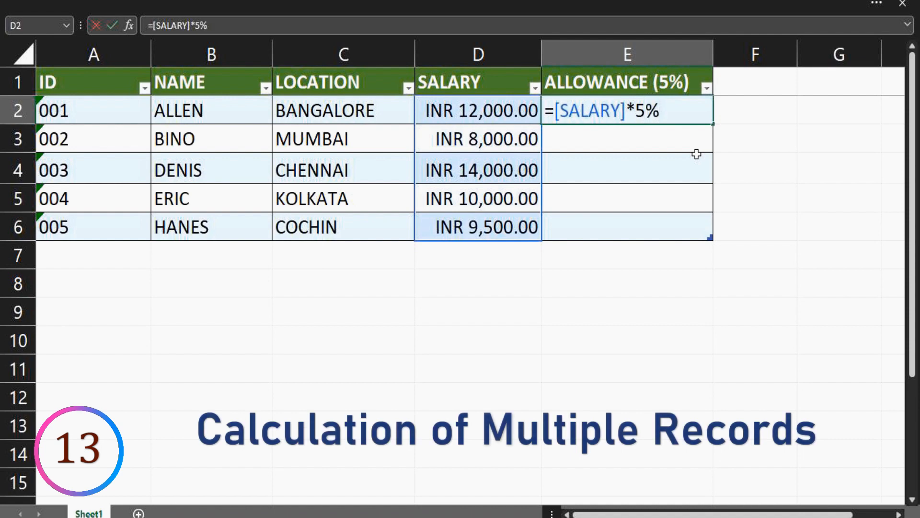
pyautogui.press('Return')
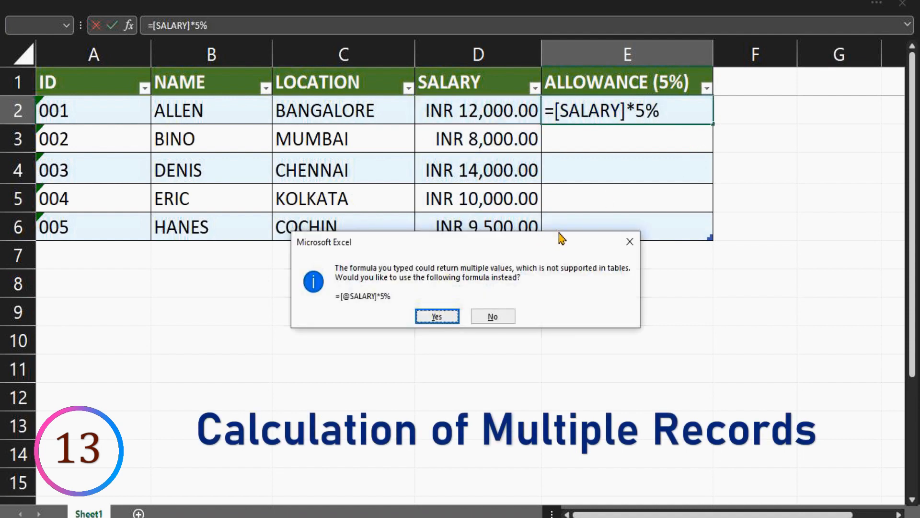
pyautogui.press('Return')
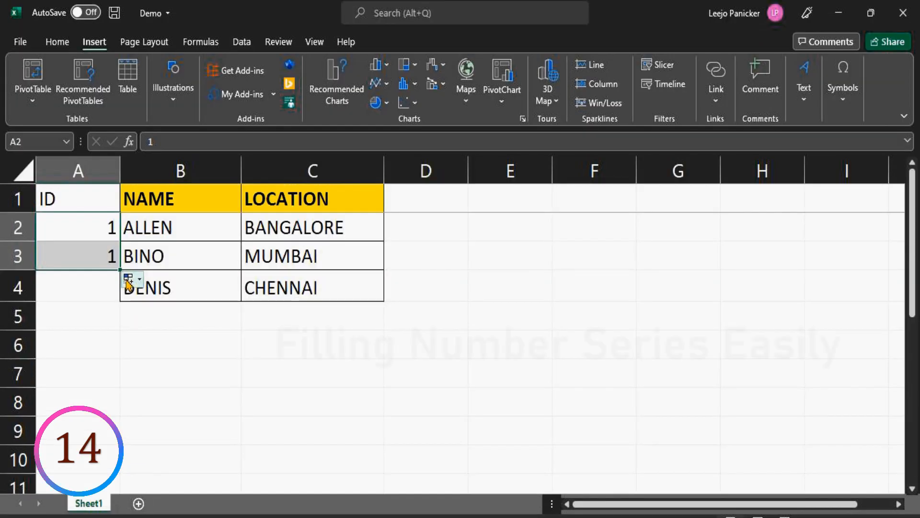
# - Turn the copied ID 1 into a counting series and extend it down to row 4
pyautogui.click(133, 281)
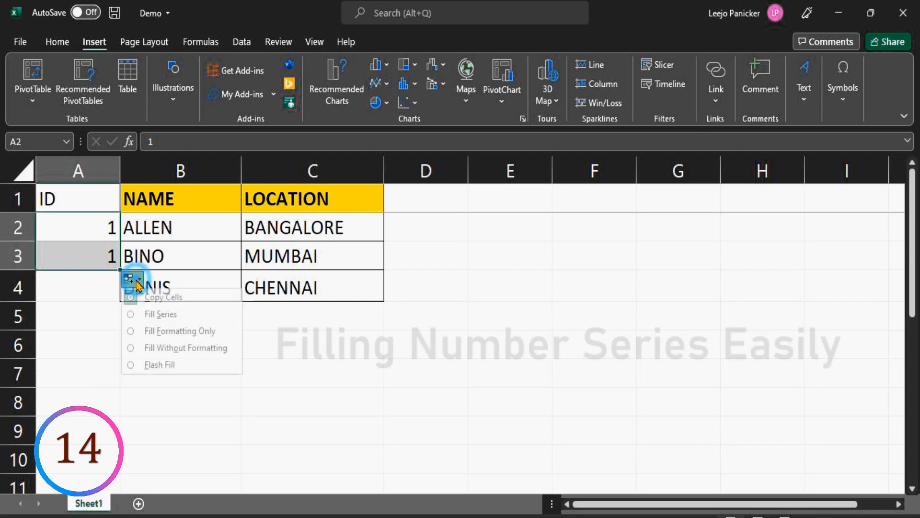
pyautogui.click(139, 314)
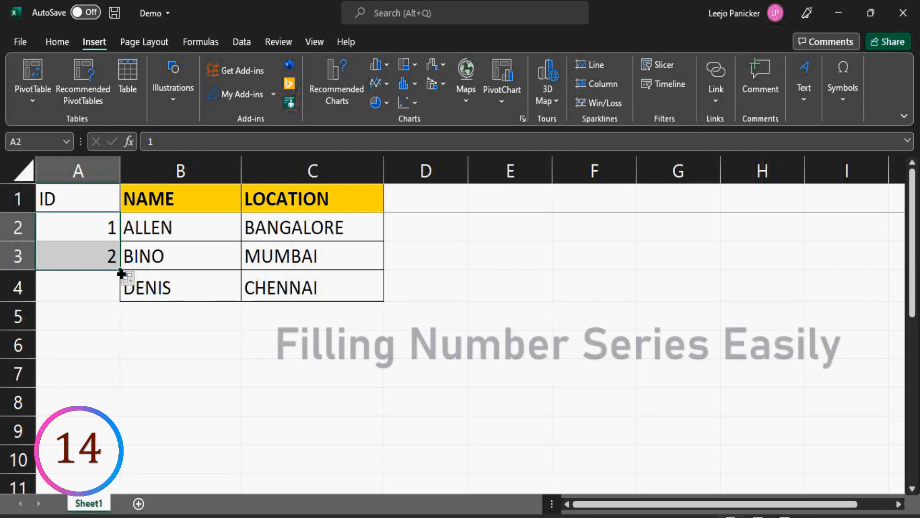
pyautogui.moveTo(121, 273); pyautogui.dragTo(120, 290)
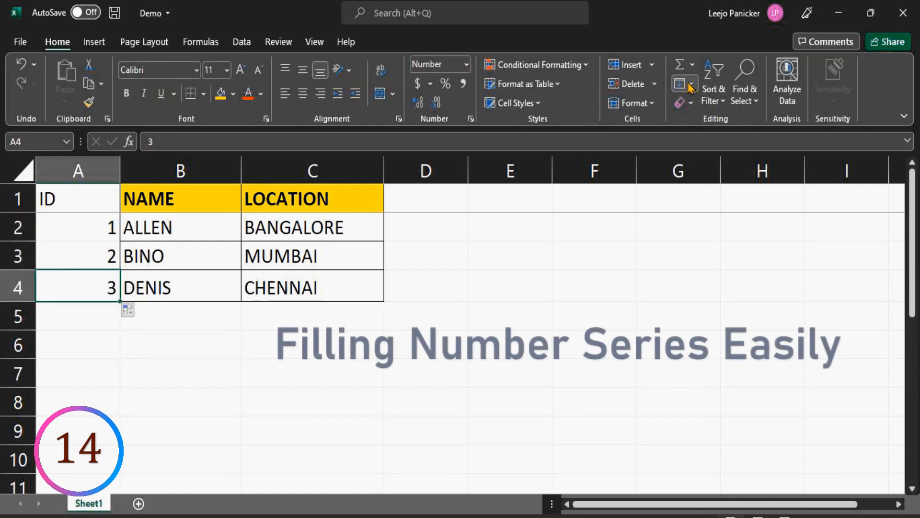
# - Fill the ID column as a column series with stop value 100
pyautogui.click(688, 85)
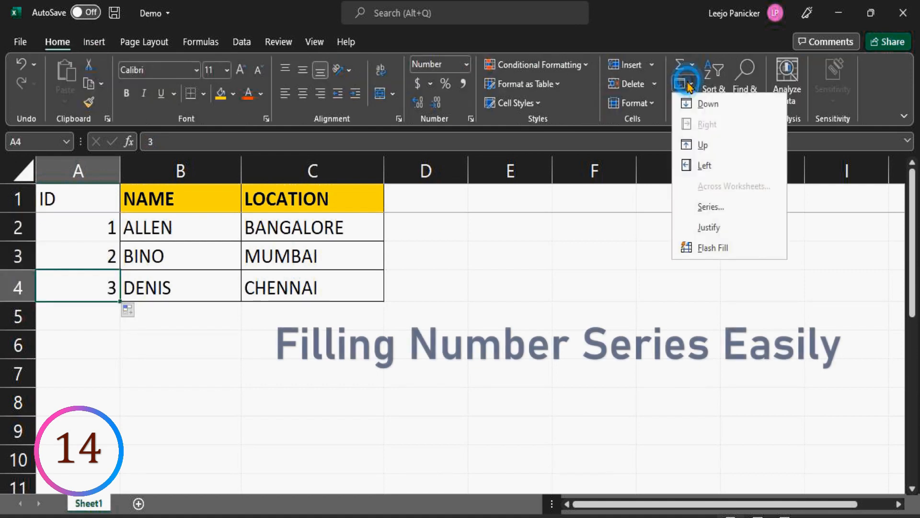
pyautogui.click(707, 214)
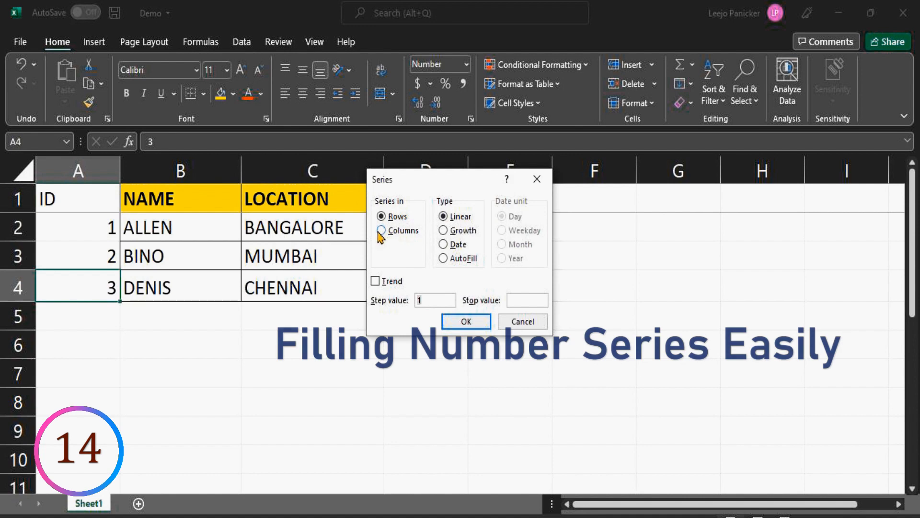
pyautogui.click(381, 231)
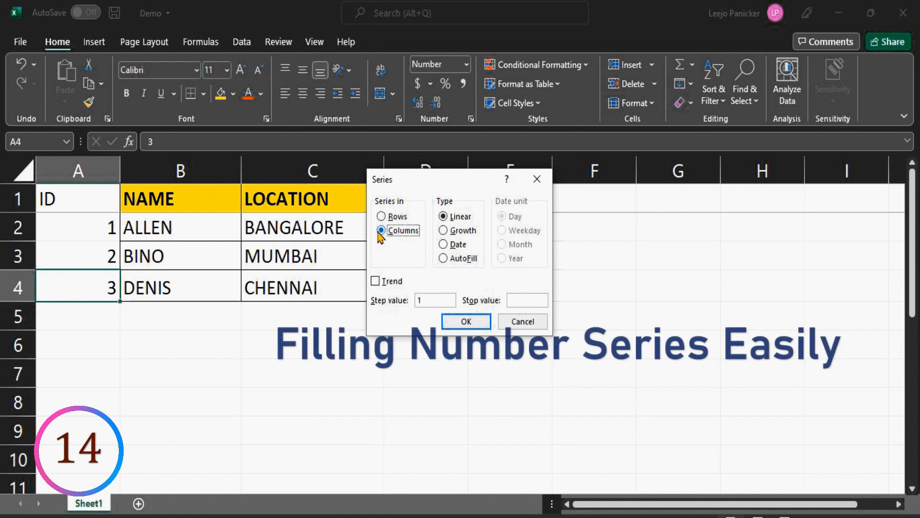
pyautogui.click(535, 300)
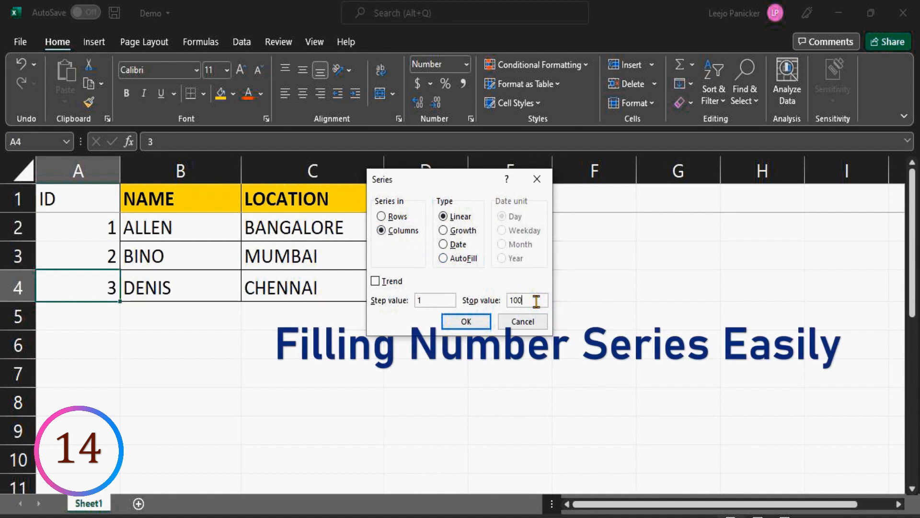
pyautogui.click(473, 322)
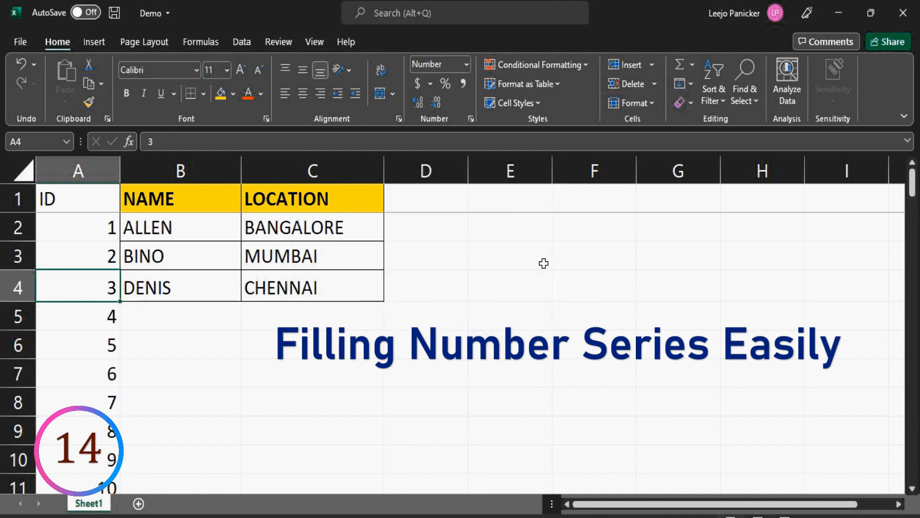
pyautogui.moveTo(913, 187); pyautogui.dragTo(913, 461)
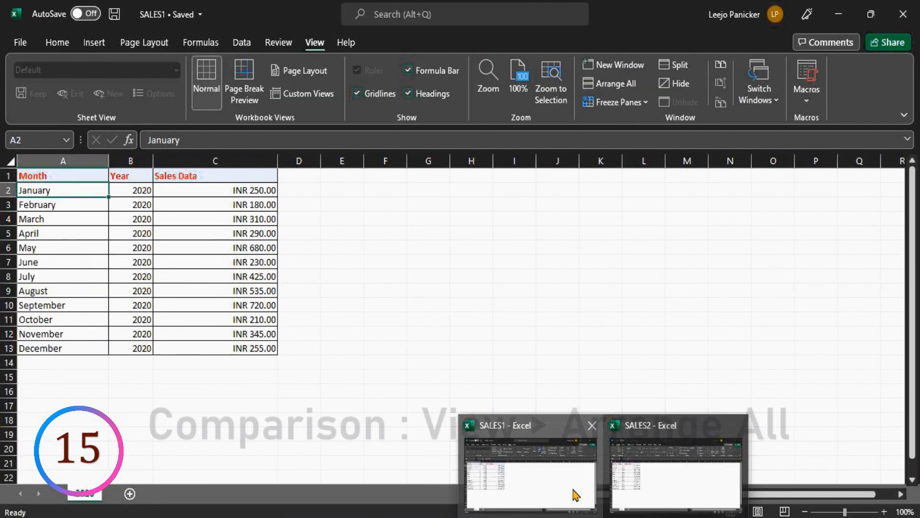
# - Bring SALES1 to the front and arrange the open workbooks vertically side by side
pyautogui.moveTo(681, 489)
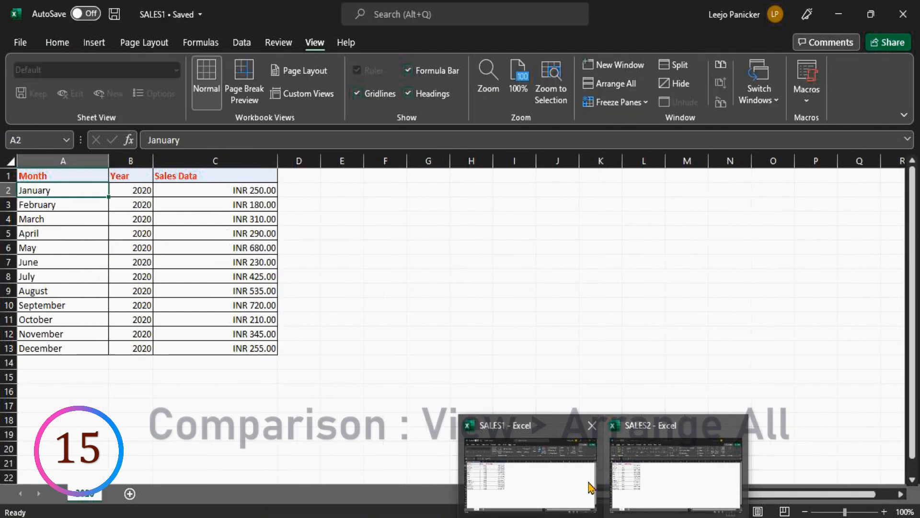
pyautogui.click(584, 489)
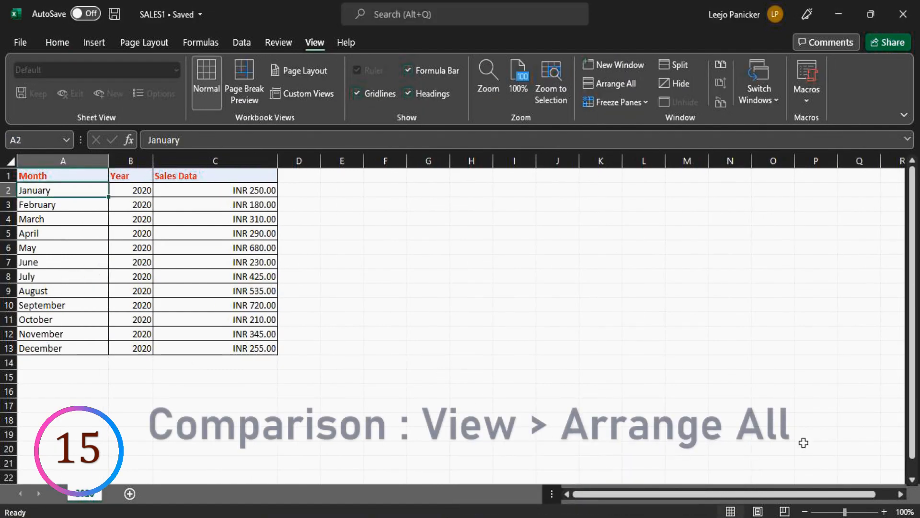
pyautogui.click(629, 91)
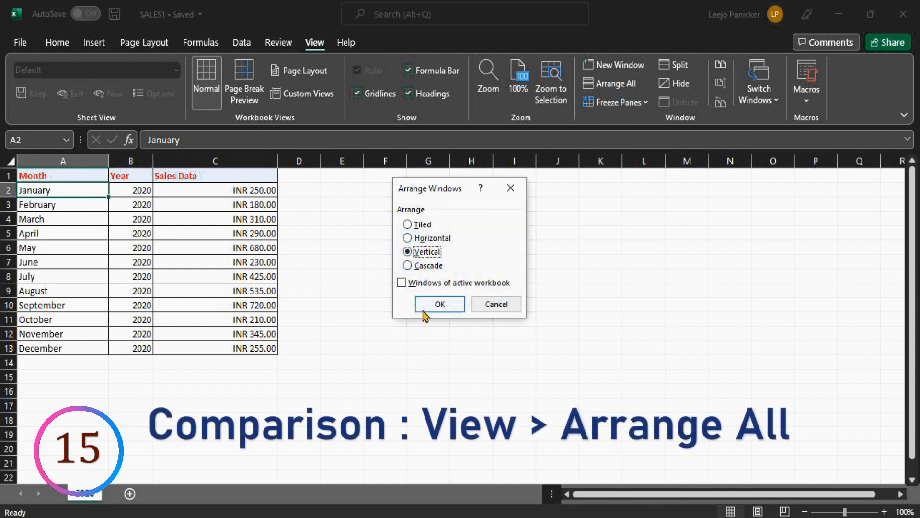
pyautogui.click(437, 306)
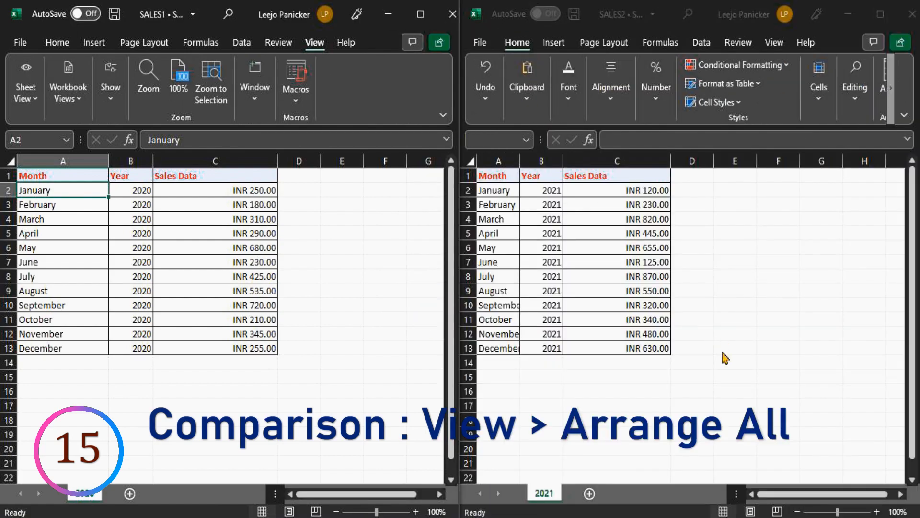
# - Select the Year column in SALES1 and then in SALES2 to compare them
pyautogui.click(147, 162)
pyautogui.click(541, 147)
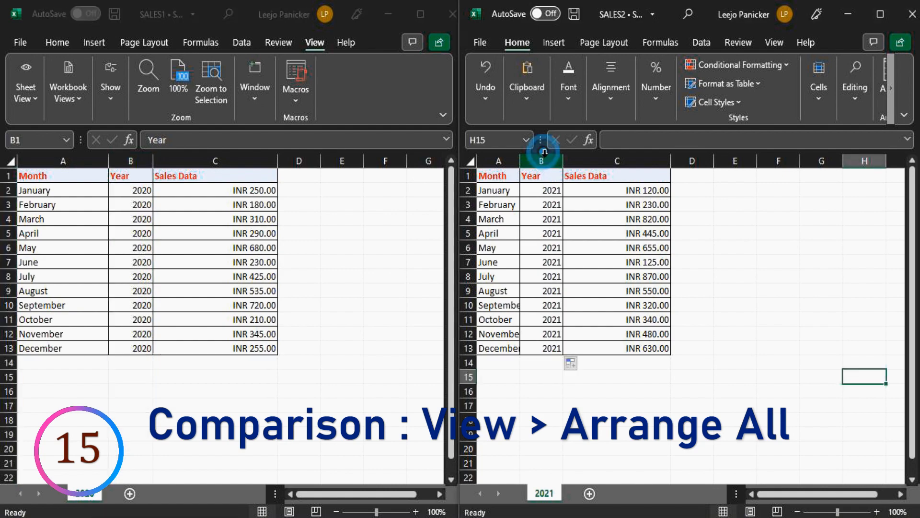
pyautogui.click(541, 161)
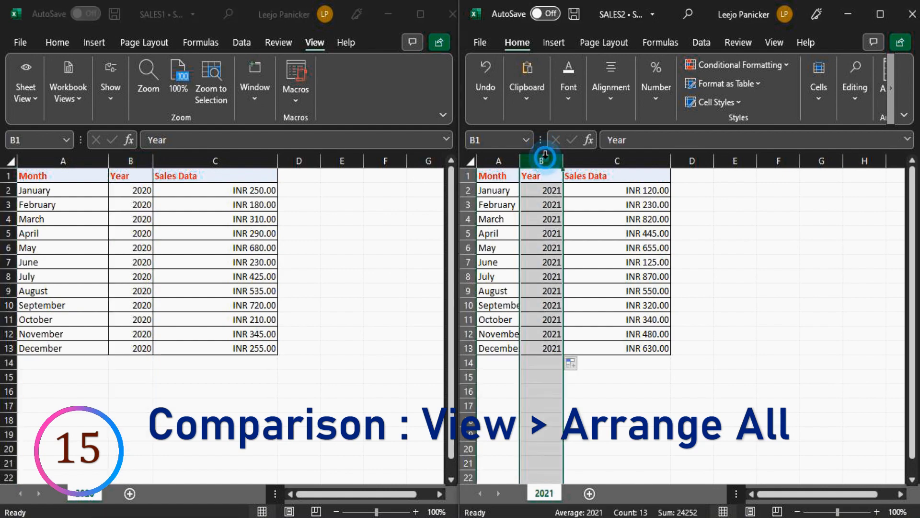
# - Select answer cell E5 and check the DropDown sheet's colour list, Blue through Yellow
pyautogui.click(266, 192)
pyautogui.moveTo(266, 191); pyautogui.dragTo(267, 206)
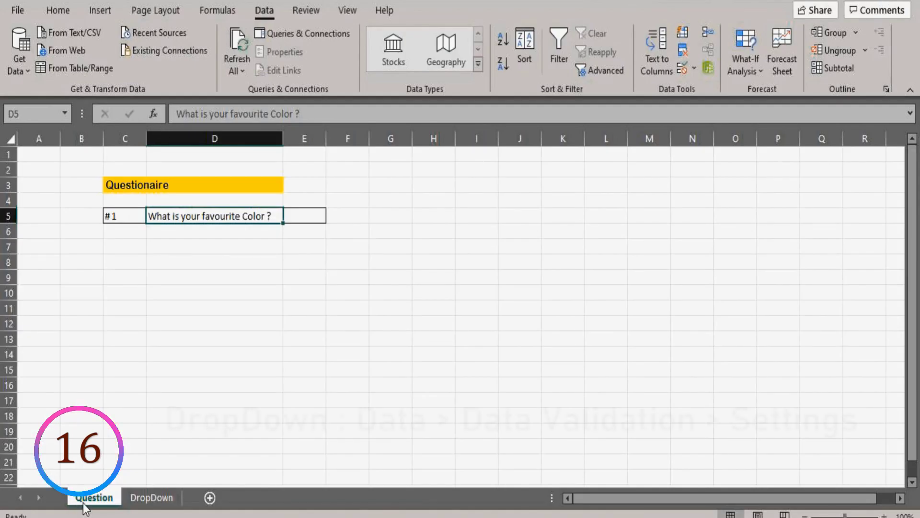
pyautogui.click(303, 216)
pyautogui.click(150, 499)
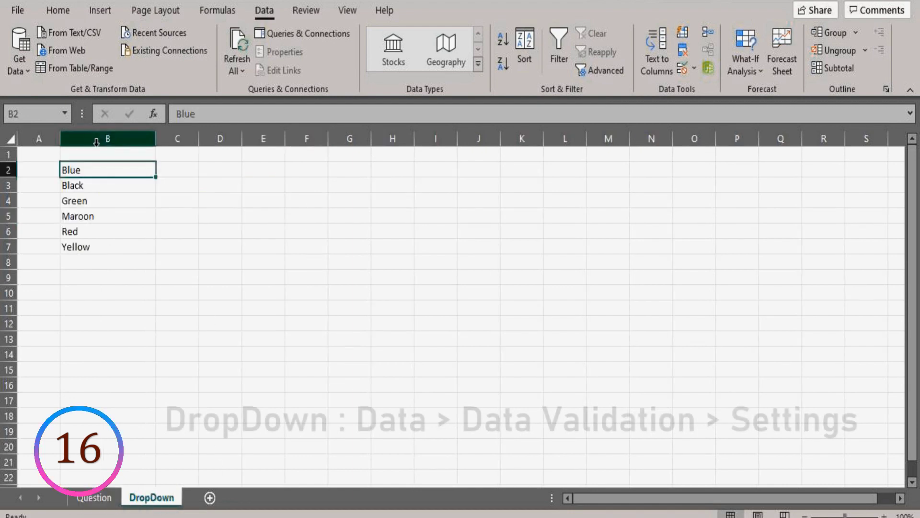
pyautogui.moveTo(95, 165); pyautogui.dragTo(91, 247)
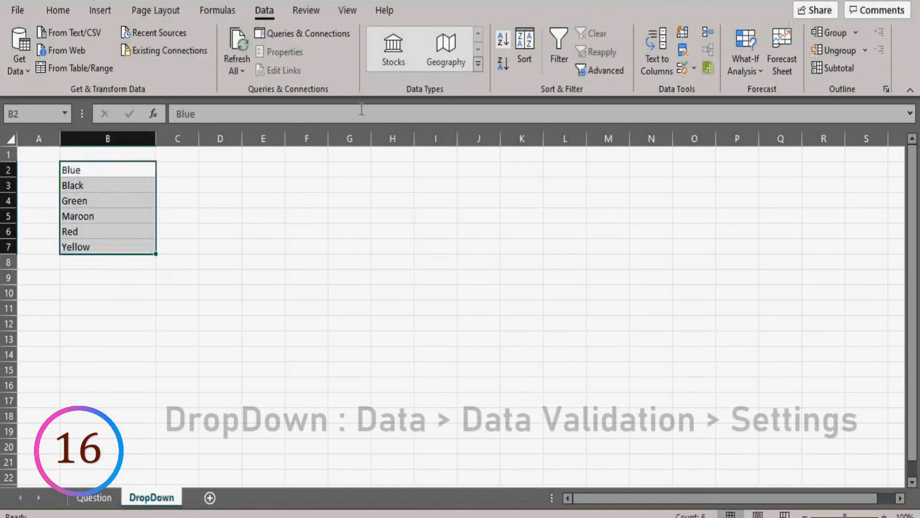
pyautogui.click(94, 497)
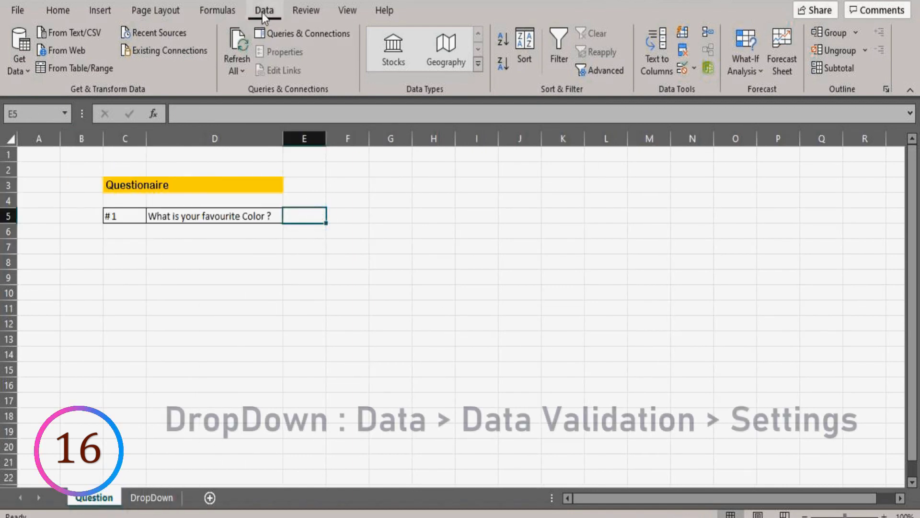
# - Give E5 List data validation sourced from DropDown!$B$2:$B$7
pyautogui.click(692, 71)
pyautogui.click(706, 88)
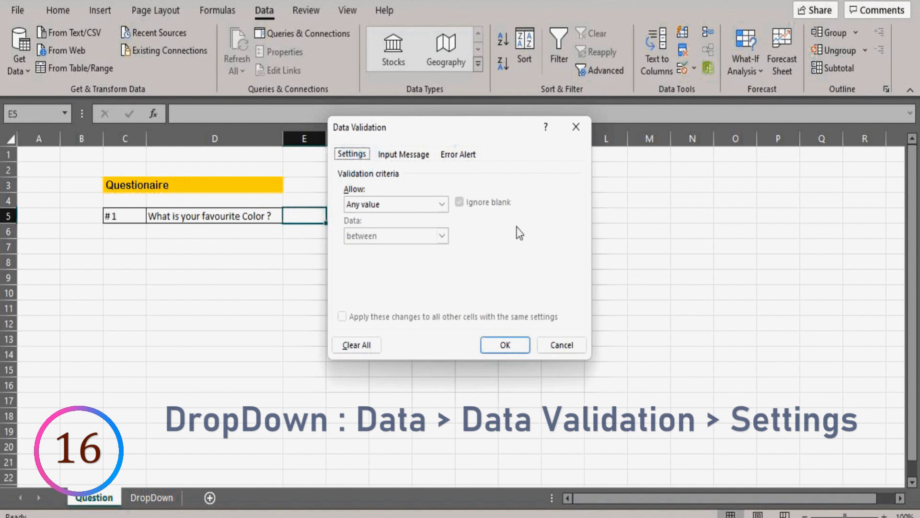
pyautogui.click(441, 205)
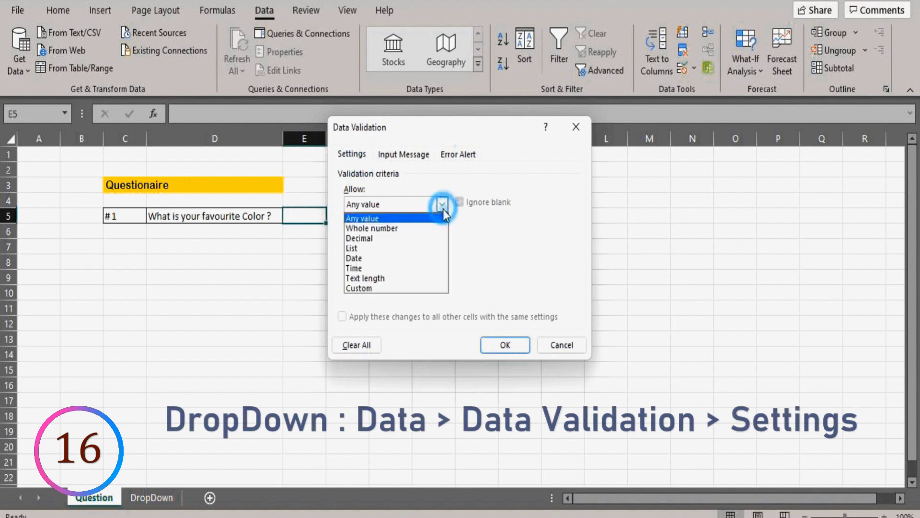
pyautogui.click(382, 246)
pyautogui.click(393, 268)
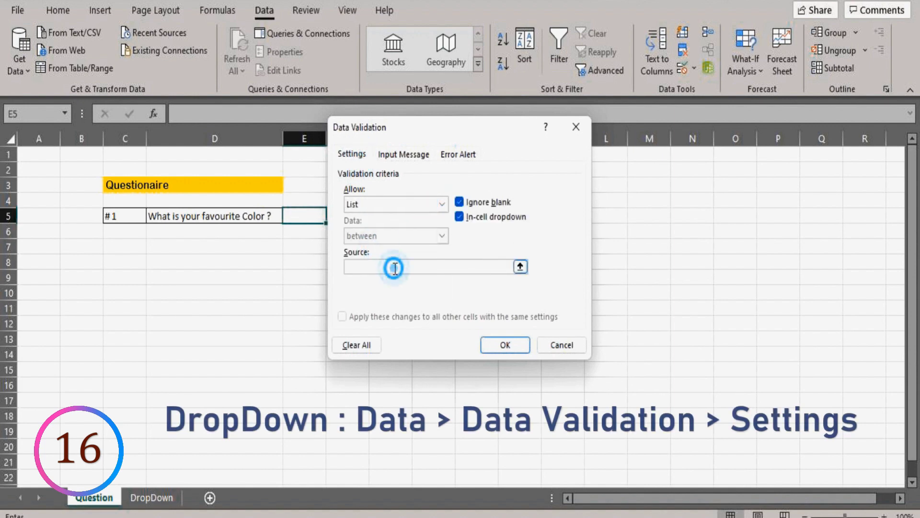
pyautogui.click(162, 498)
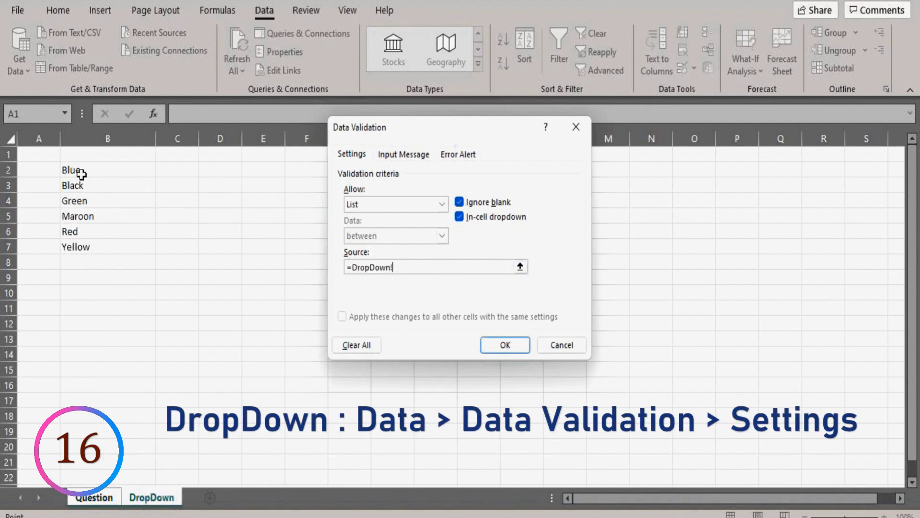
pyautogui.moveTo(81, 171); pyautogui.dragTo(99, 247)
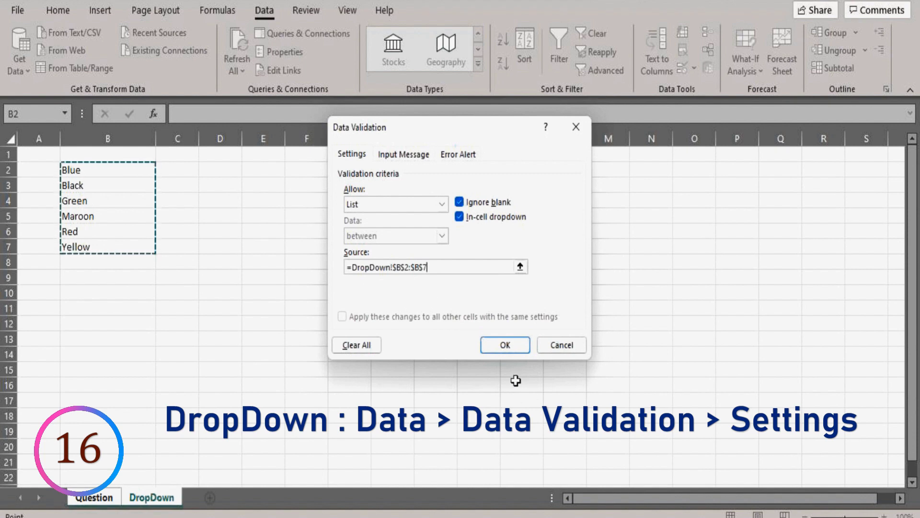
pyautogui.click(506, 344)
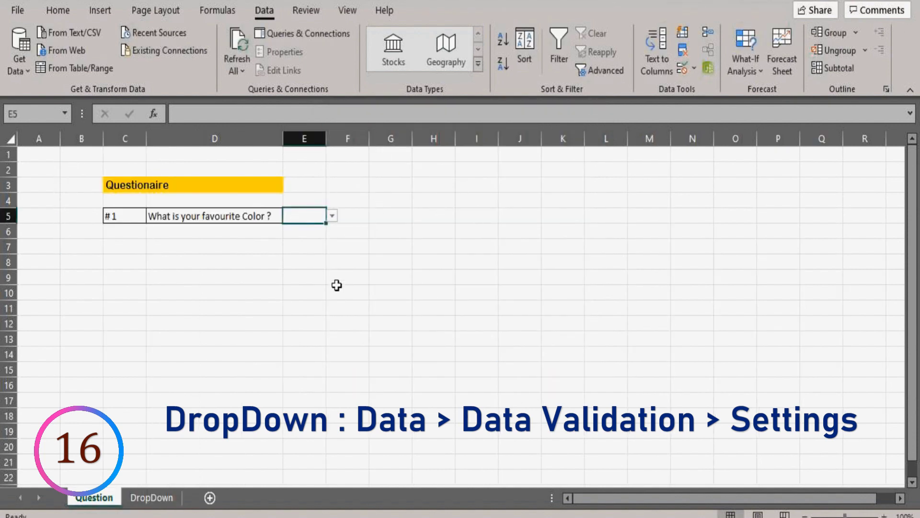
# - Pick Black from E5's colour dropdown and confirm the value
pyautogui.click(325, 294)
pyautogui.click(304, 216)
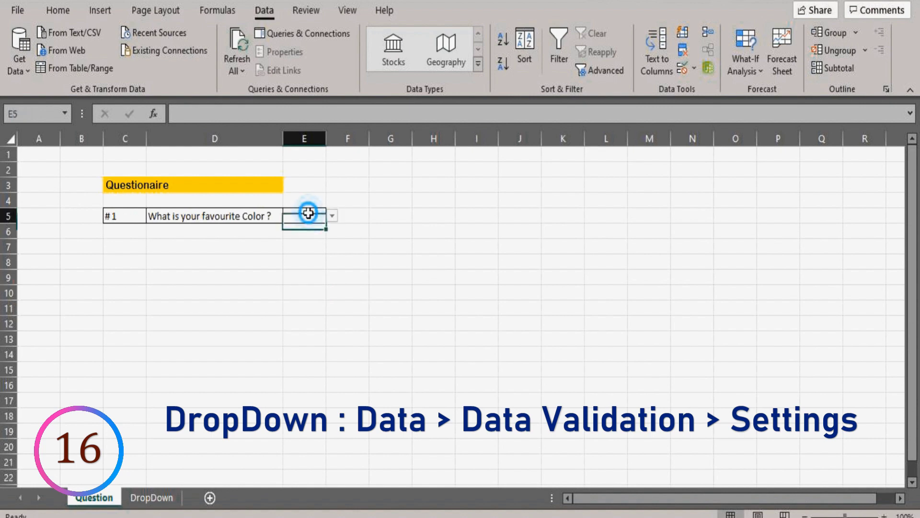
pyautogui.click(331, 216)
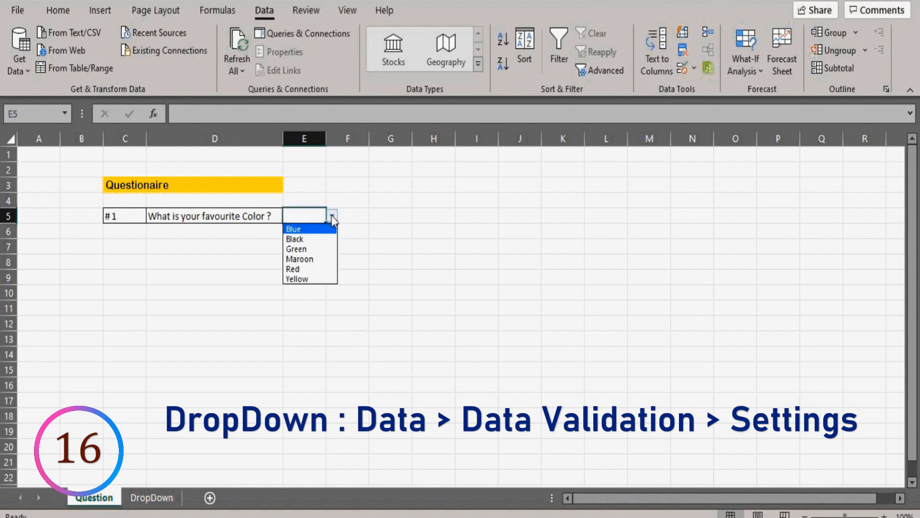
pyautogui.click(319, 238)
pyautogui.click(414, 309)
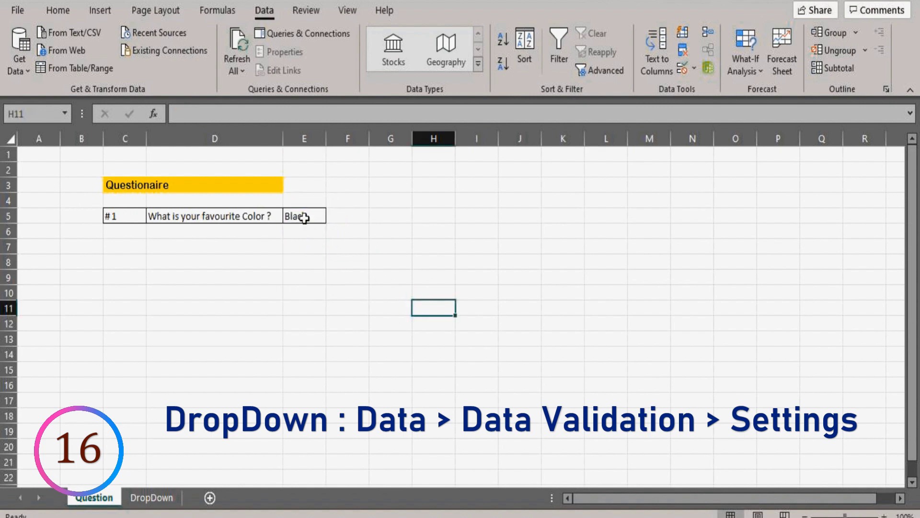
pyautogui.click(304, 217)
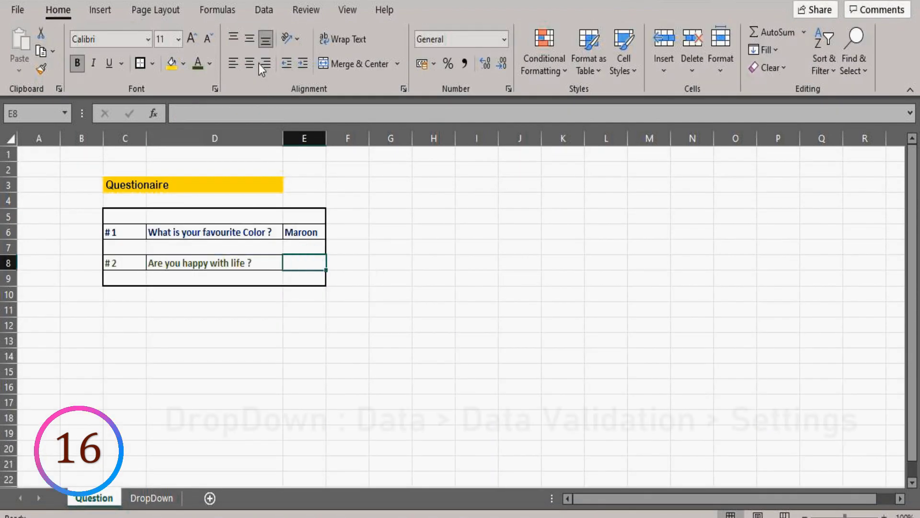
# - Give E8 List data validation with source 'Yes, No' and select it to use the dropdown
pyautogui.click(264, 10)
pyautogui.click(694, 69)
pyautogui.click(720, 88)
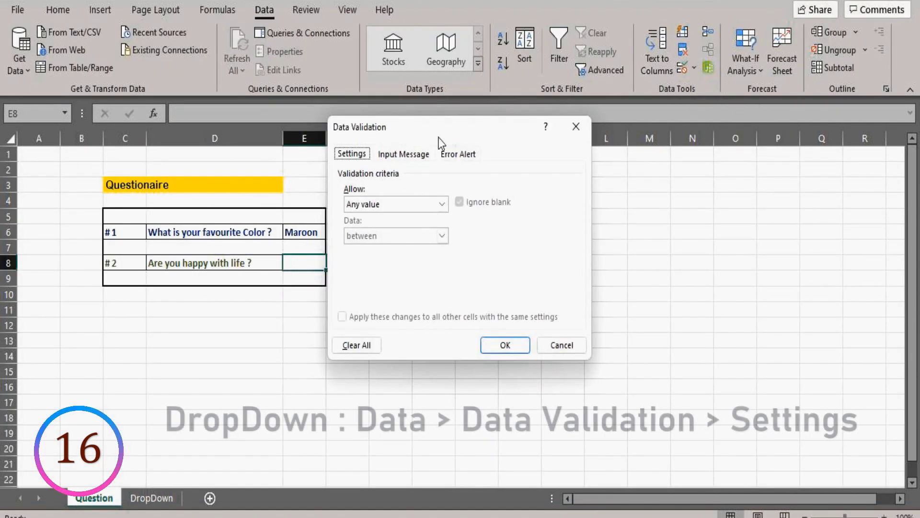
pyautogui.moveTo(437, 133); pyautogui.dragTo(557, 133)
pyautogui.click(562, 208)
pyautogui.click(504, 248)
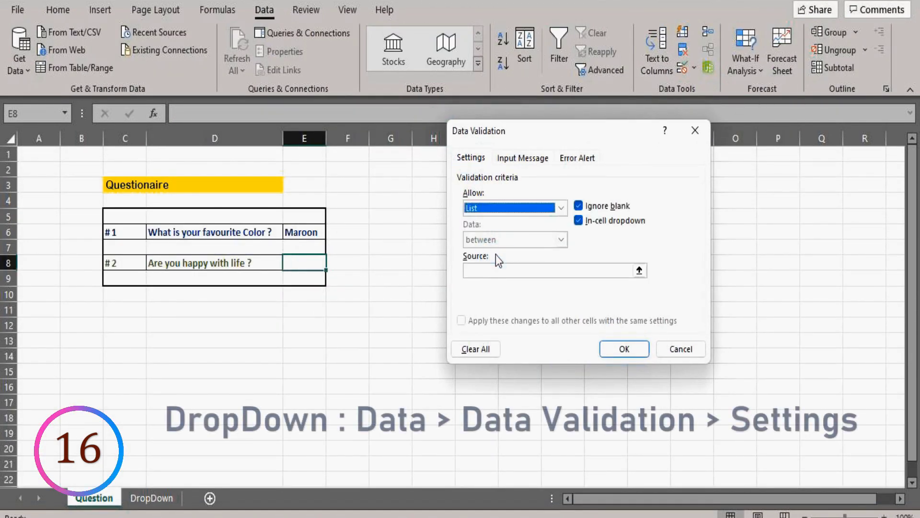
pyautogui.click(494, 271)
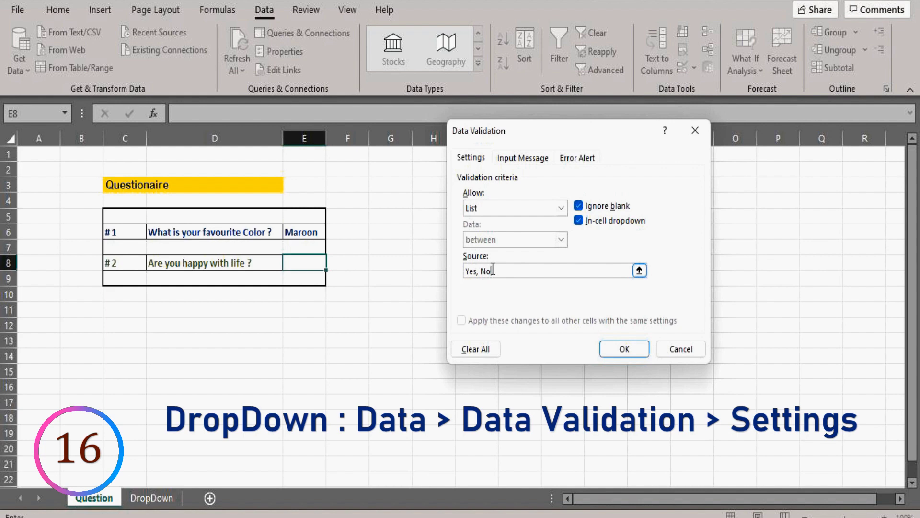
pyautogui.click(616, 348)
pyautogui.click(621, 327)
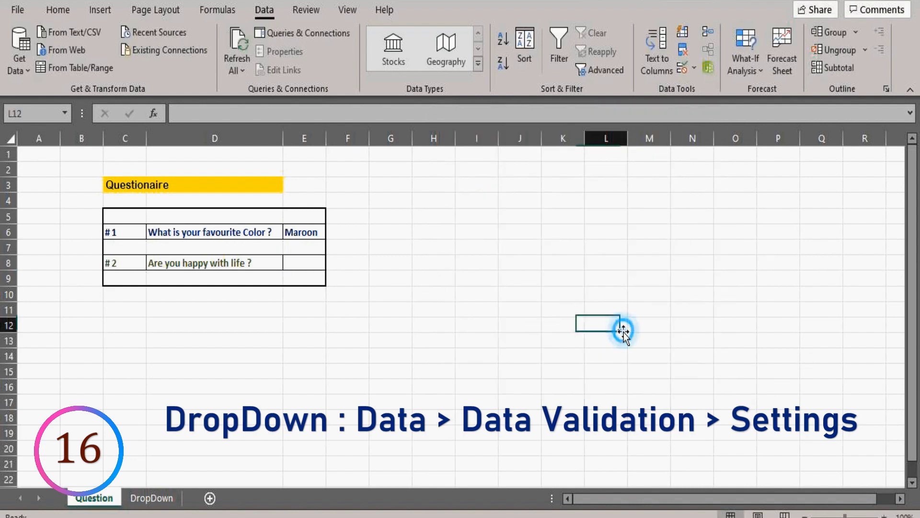
pyautogui.click(303, 264)
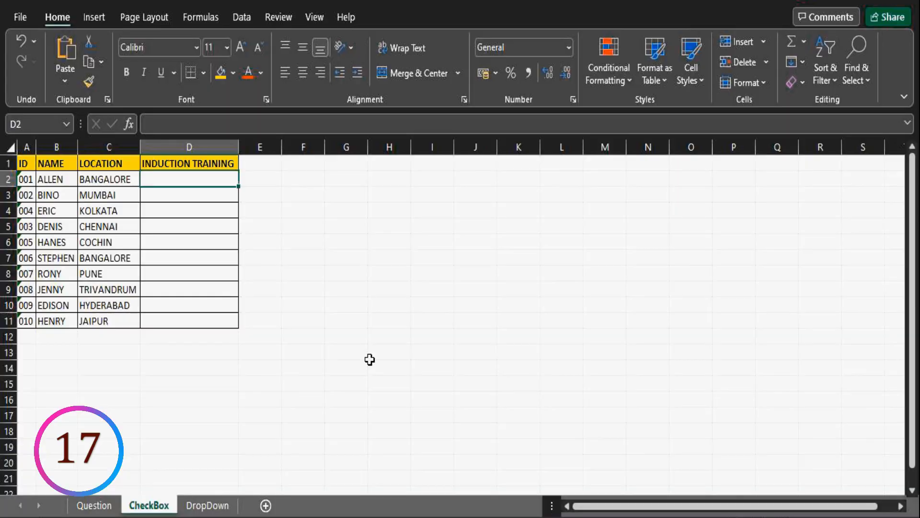
# - Select cell D2 under the INDUCTION TRAINING heading
pyautogui.click(201, 177)
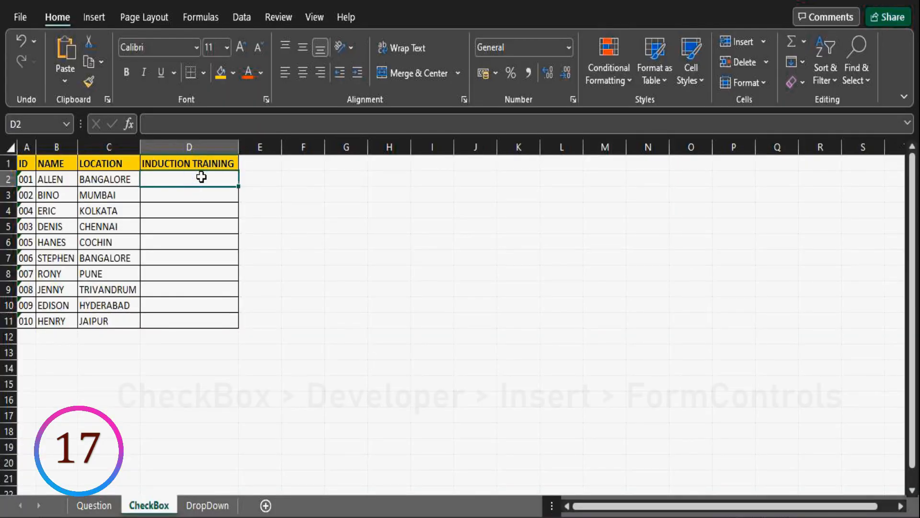
pyautogui.click(191, 145)
pyautogui.click(203, 178)
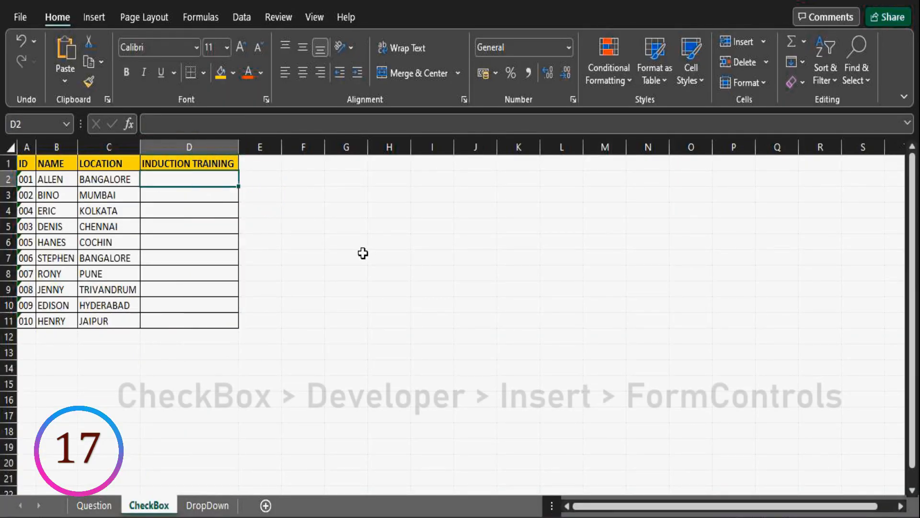
# - Tick Developer in Customize the Ribbon and show the Developer commands
pyautogui.rightClick(417, 90)
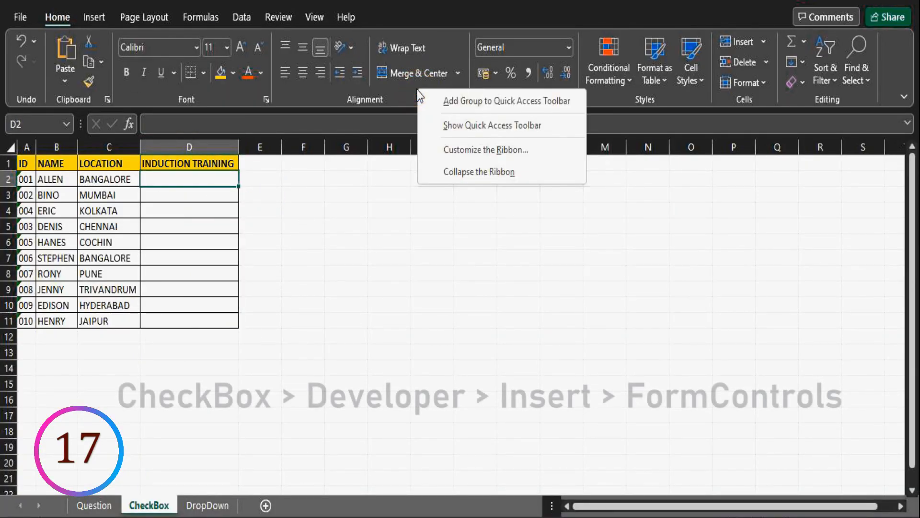
pyautogui.click(477, 149)
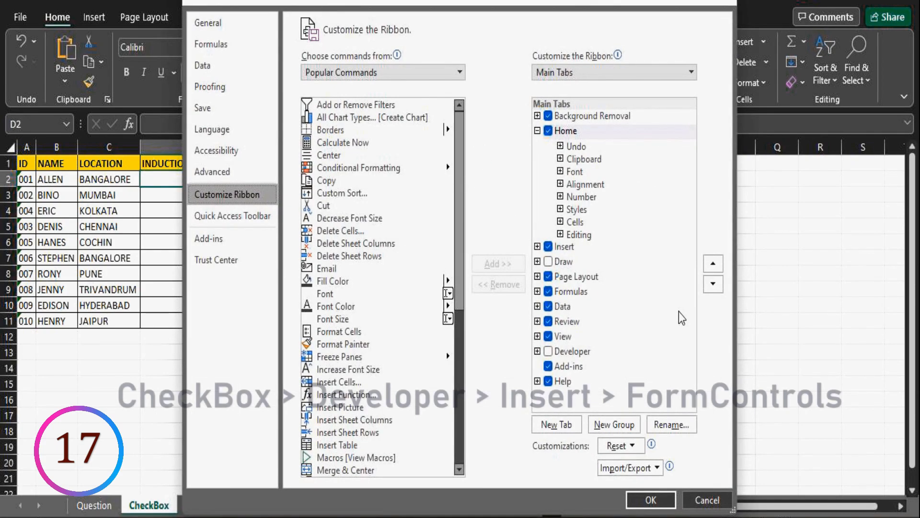
pyautogui.click(548, 352)
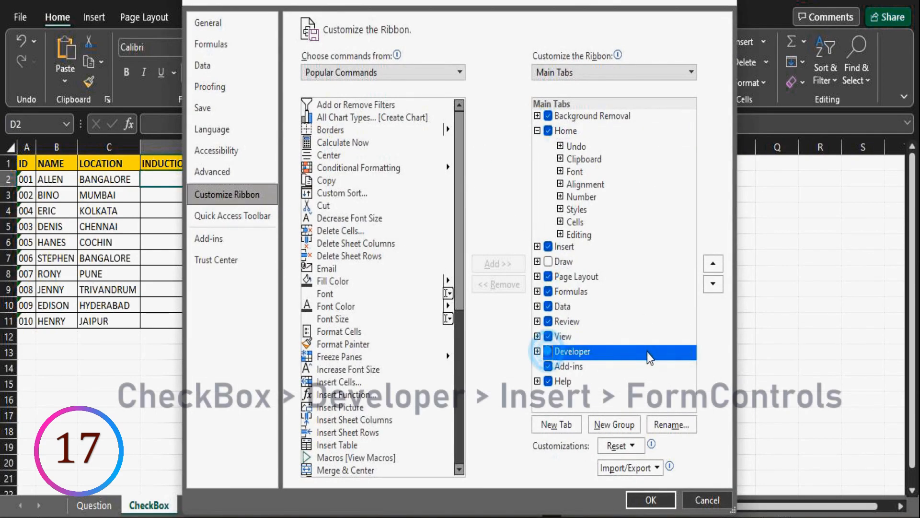
pyautogui.click(651, 500)
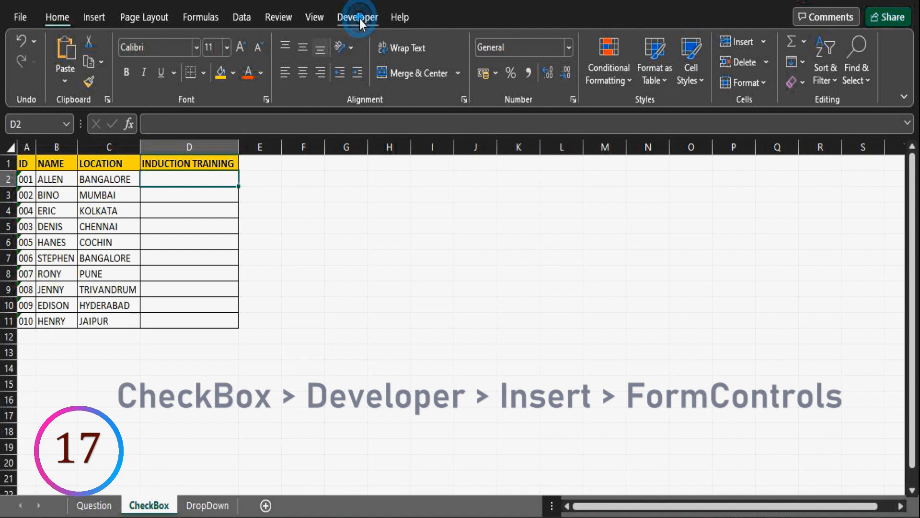
pyautogui.click(359, 18)
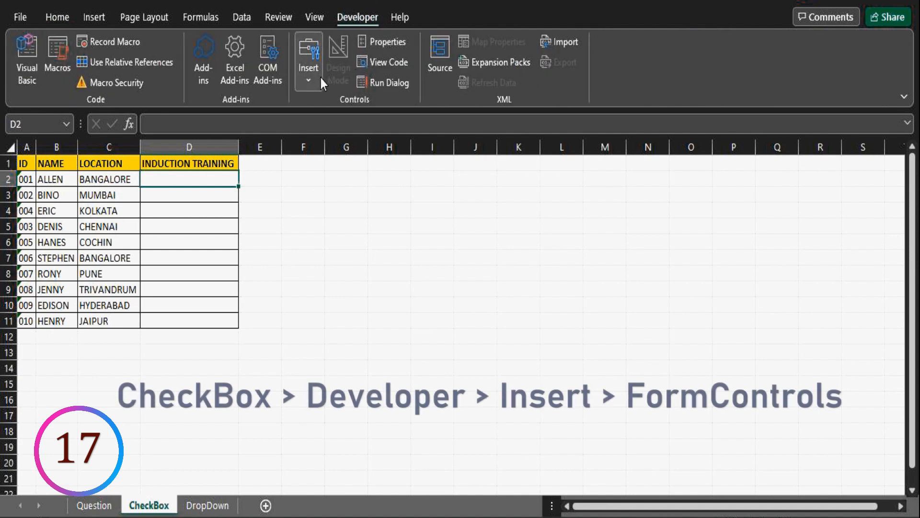
# - Insert a Form Controls Check Box, drawing it inside cell D2
pyautogui.click(307, 77)
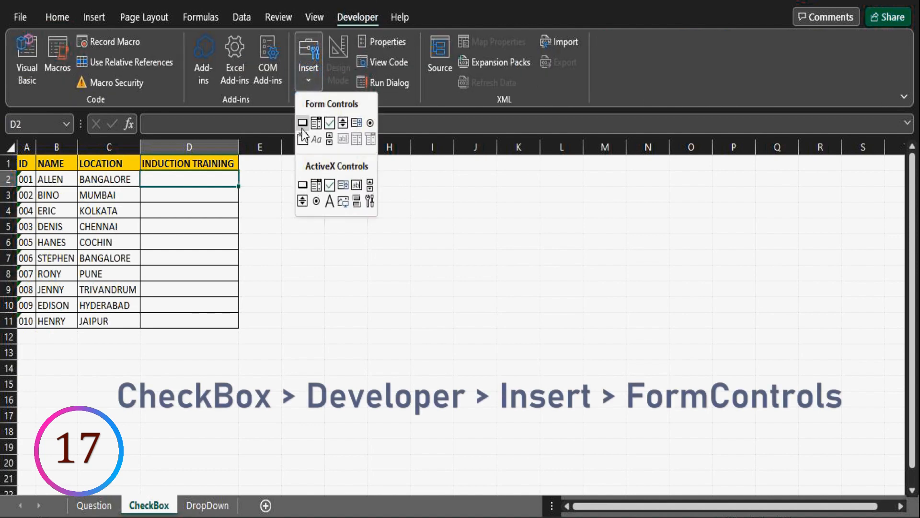
pyautogui.click(330, 123)
pyautogui.moveTo(168, 180); pyautogui.dragTo(184, 166)
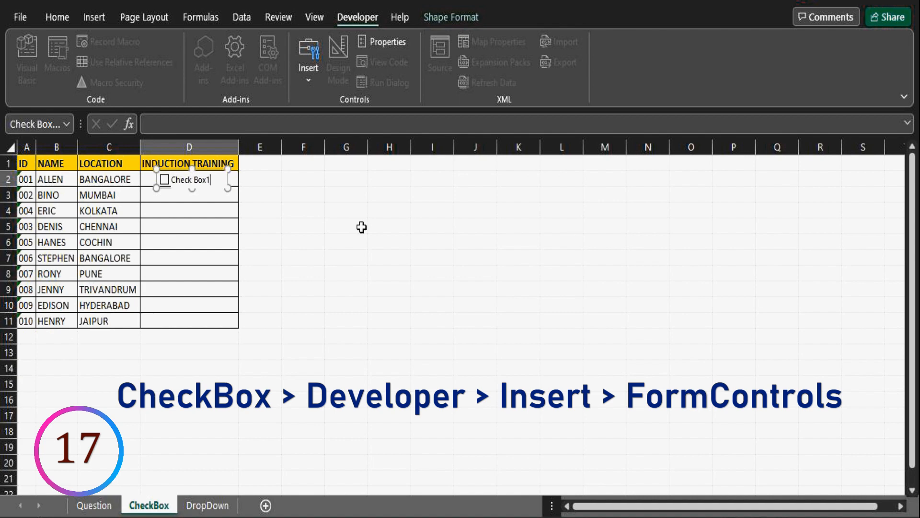